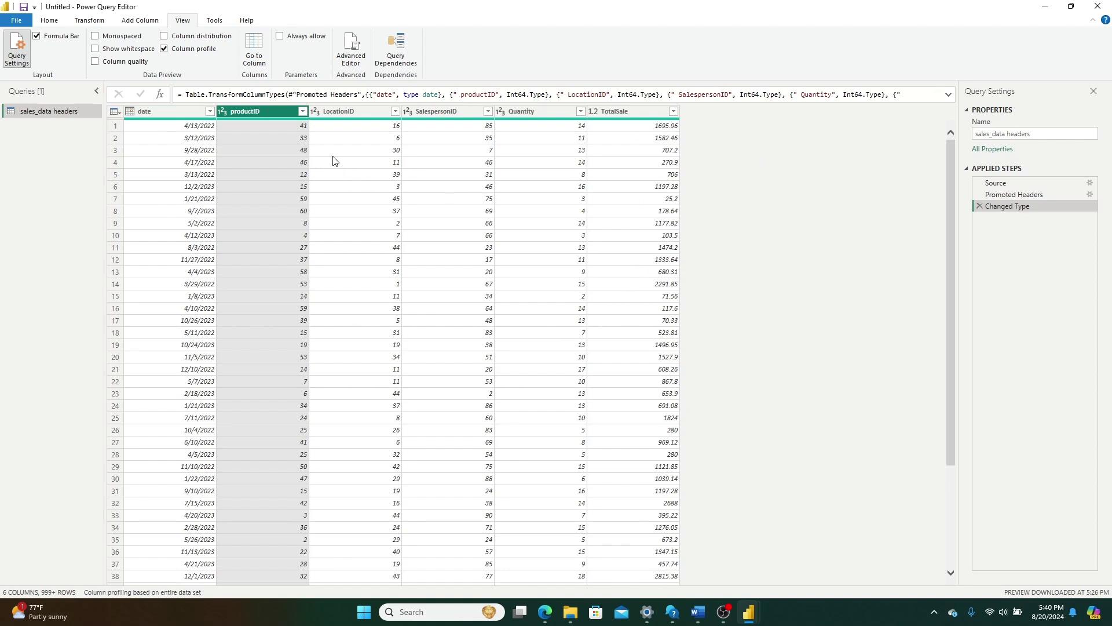
{"action": "left_click", "coordinate": [283, 130]}
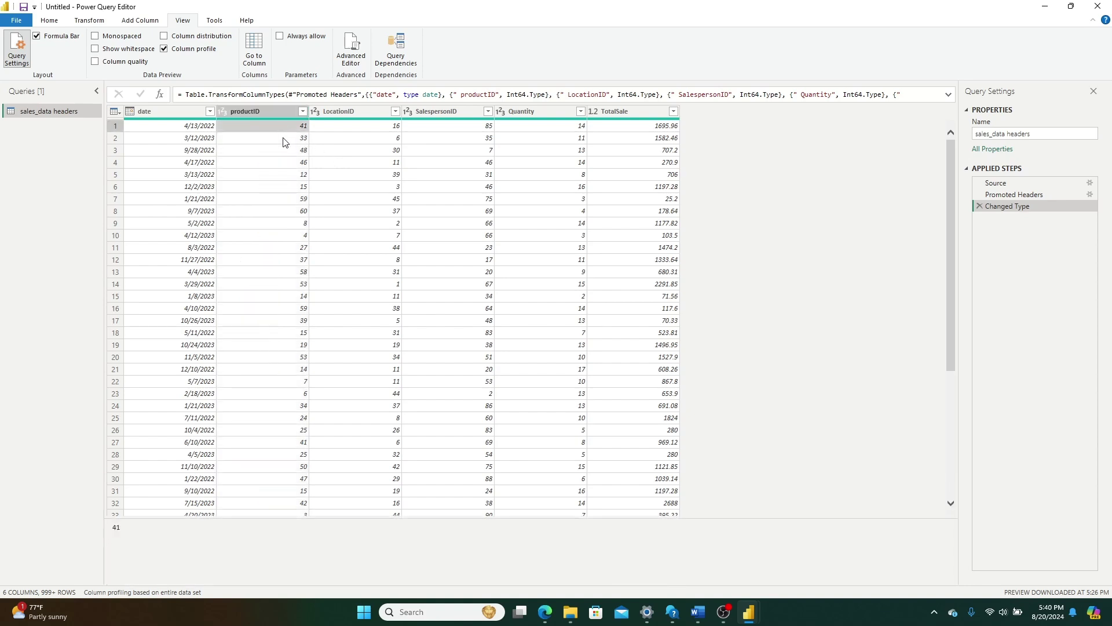
{"action": "left_click", "coordinate": [283, 140]}
{"action": "left_click", "coordinate": [282, 160]}
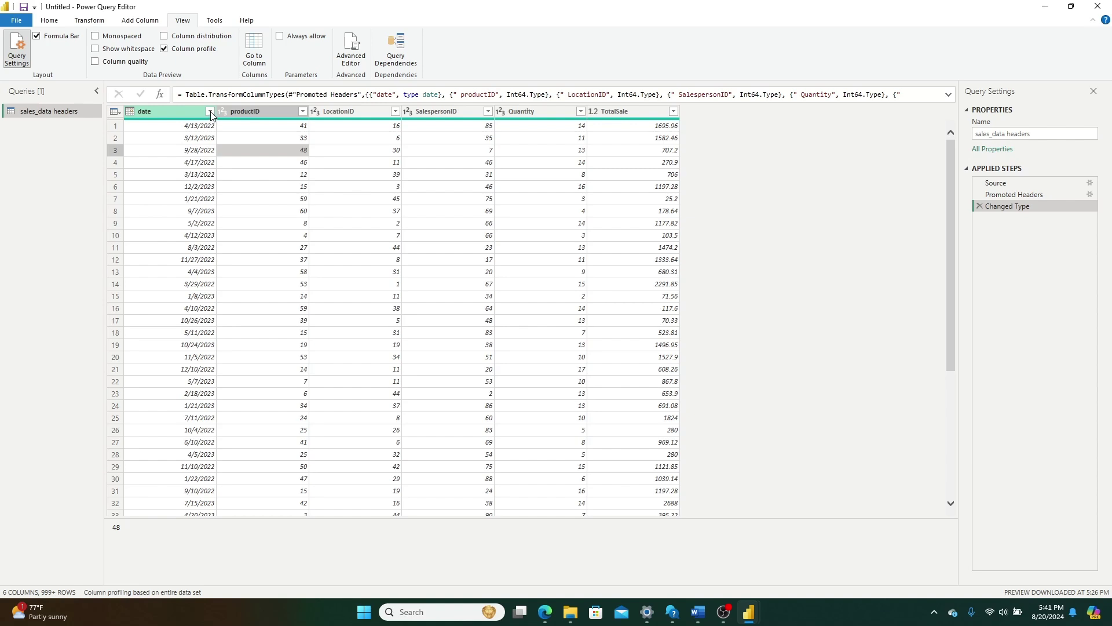
{"action": "left_click", "coordinate": [270, 231]}
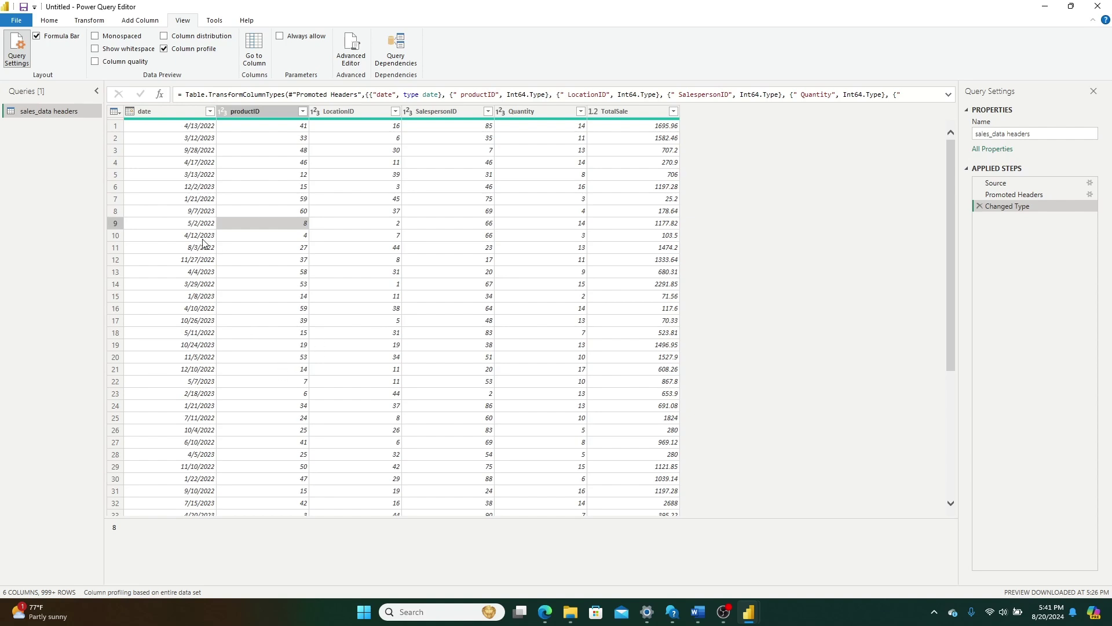
{"action": "left_click", "coordinate": [209, 199]}
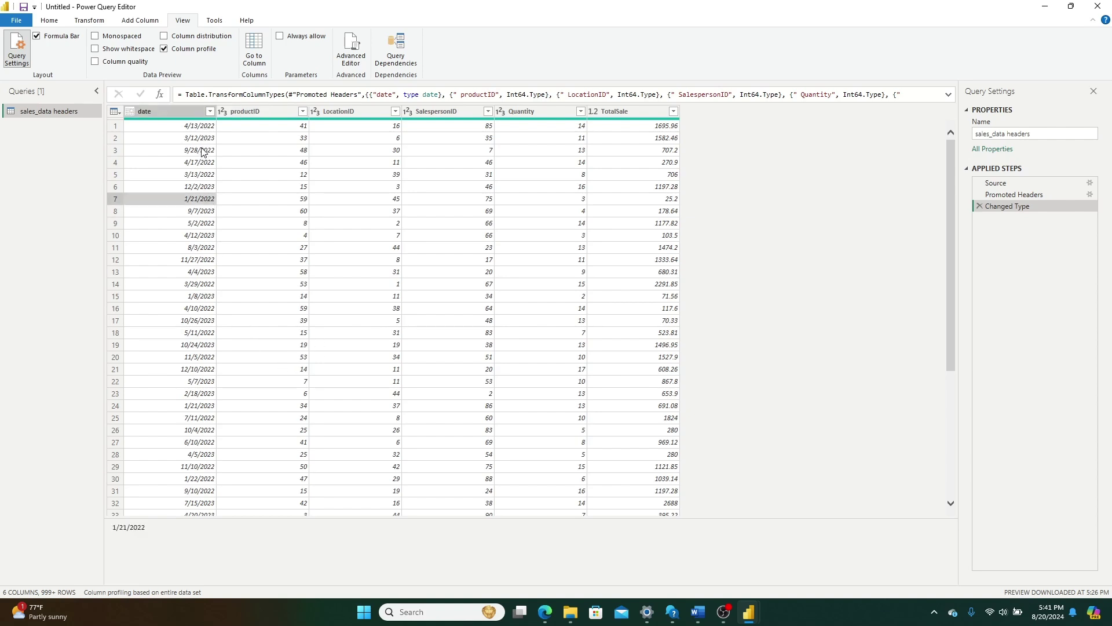
Step: Filter the date column to keep only the rows dated 1/9/2022
{"action": "left_click", "coordinate": [212, 115]}
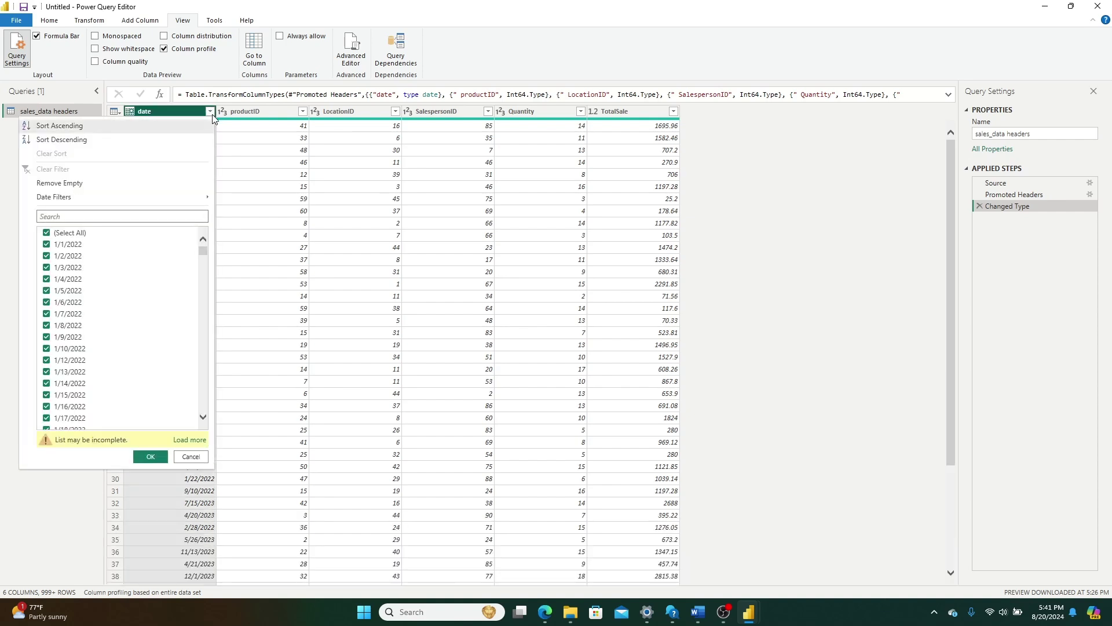
{"action": "mouse_move", "coordinate": [186, 197]}
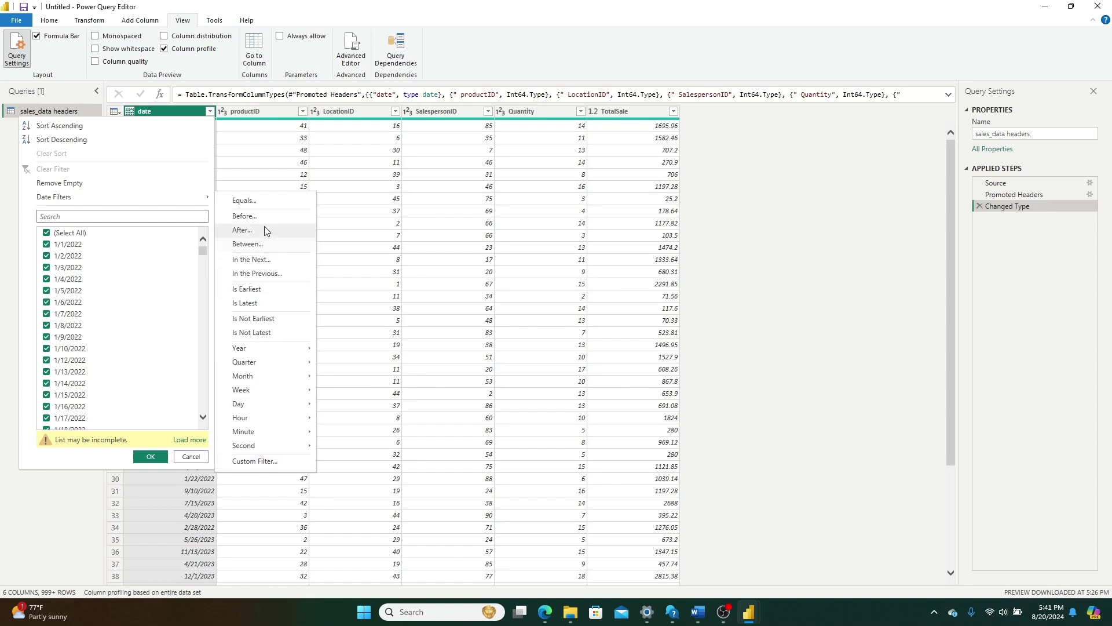
{"action": "left_click", "coordinate": [46, 233]}
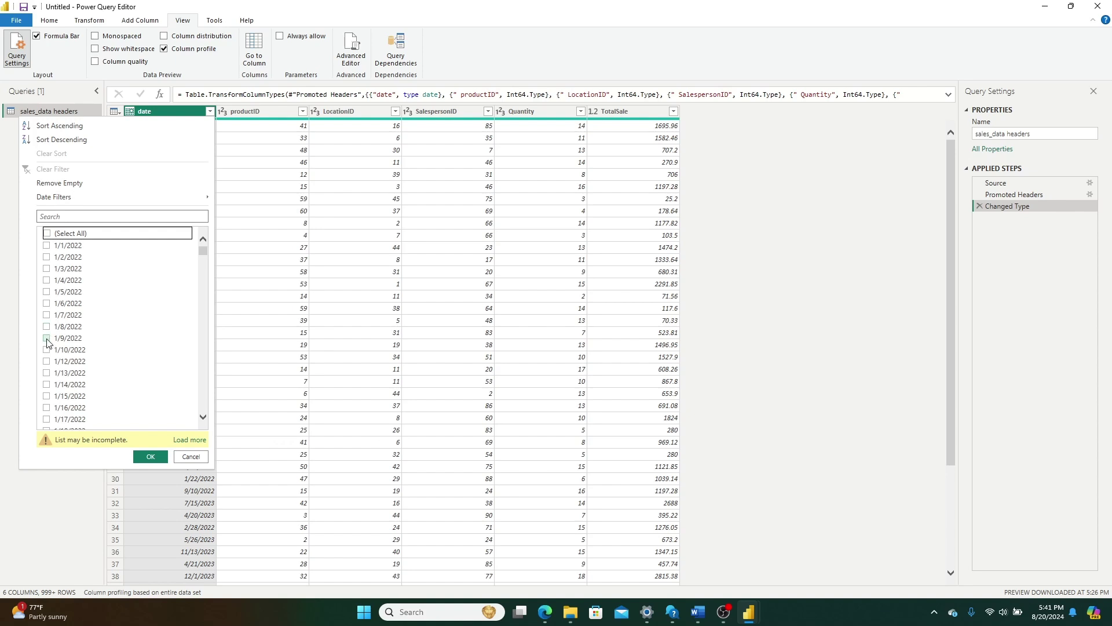
{"action": "left_click", "coordinate": [47, 339]}
{"action": "left_click", "coordinate": [147, 455]}
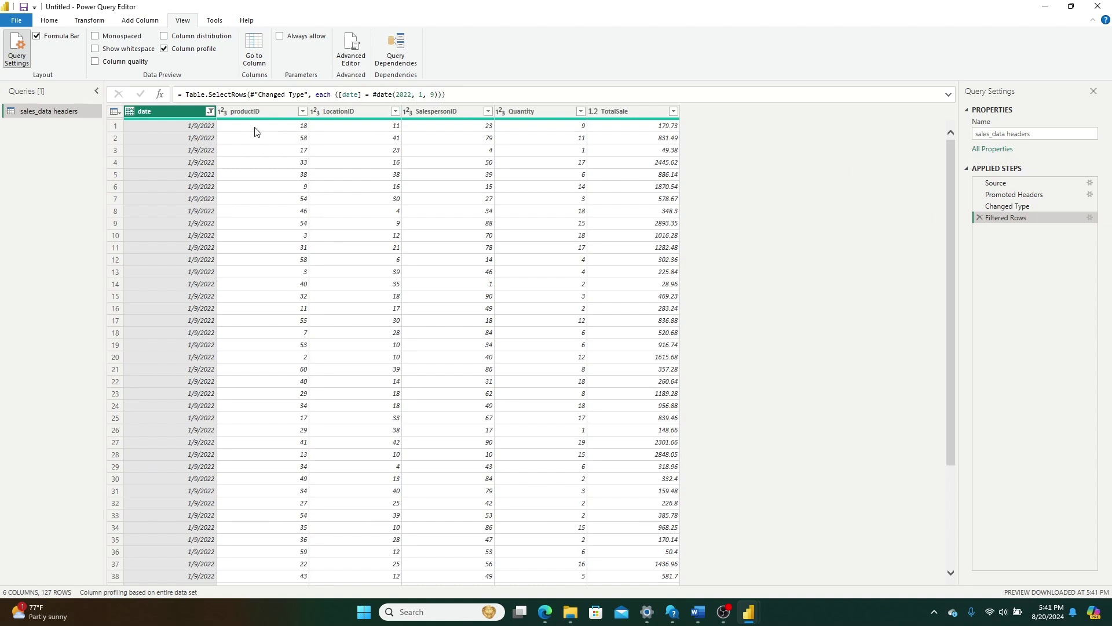
{"action": "left_click", "coordinate": [210, 112]}
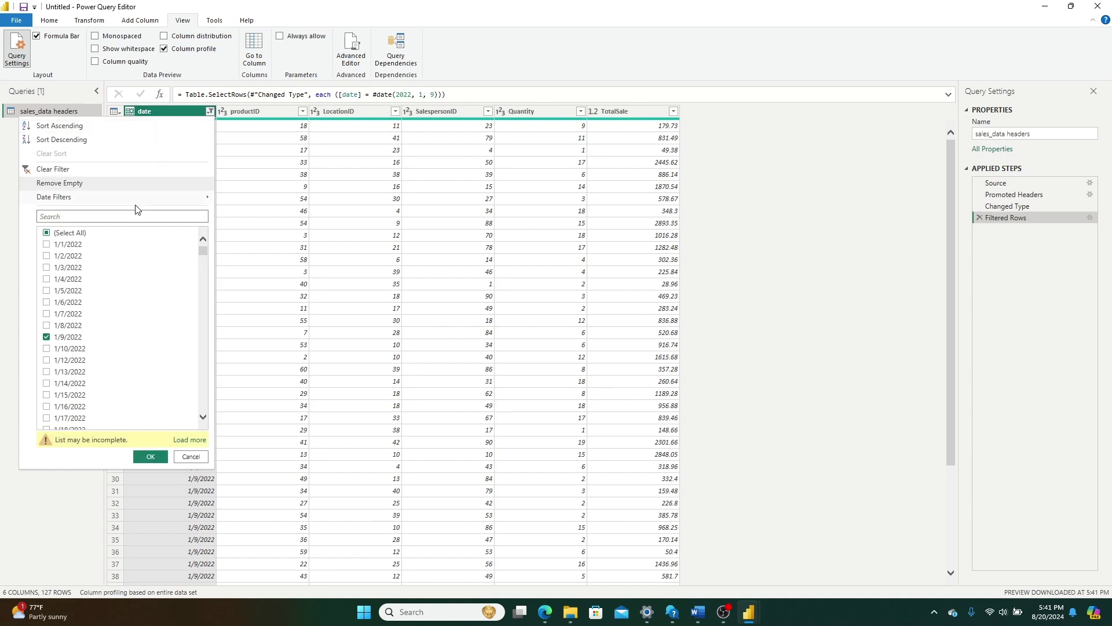
{"action": "mouse_move", "coordinate": [140, 204]}
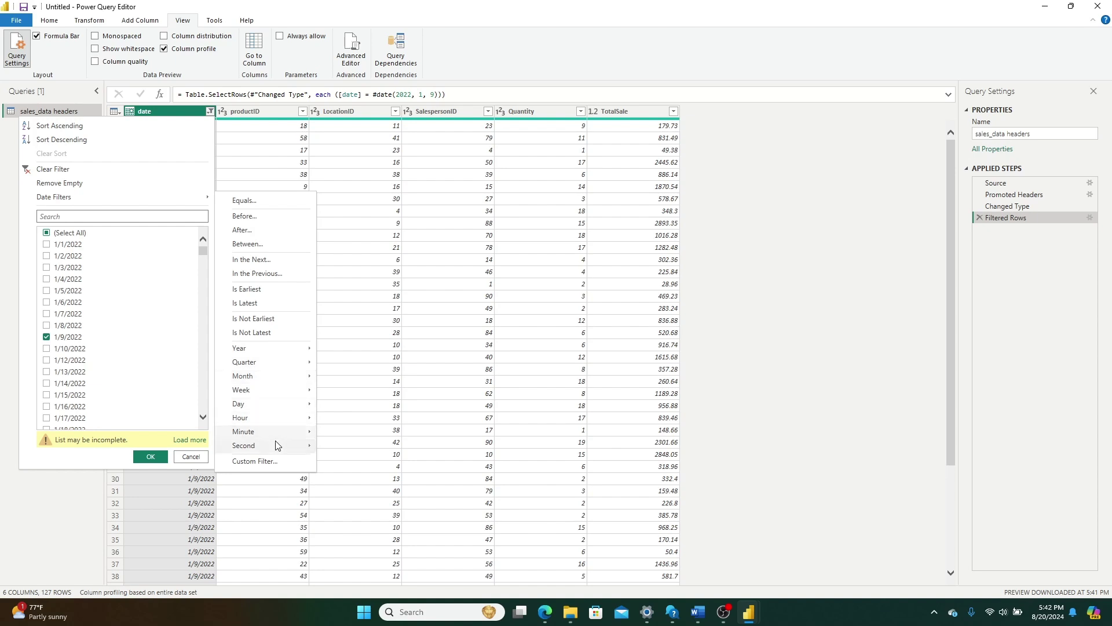
Step: Apply a number filter to the productID column that keeps rows equal to 1
{"action": "left_click", "coordinate": [283, 113]}
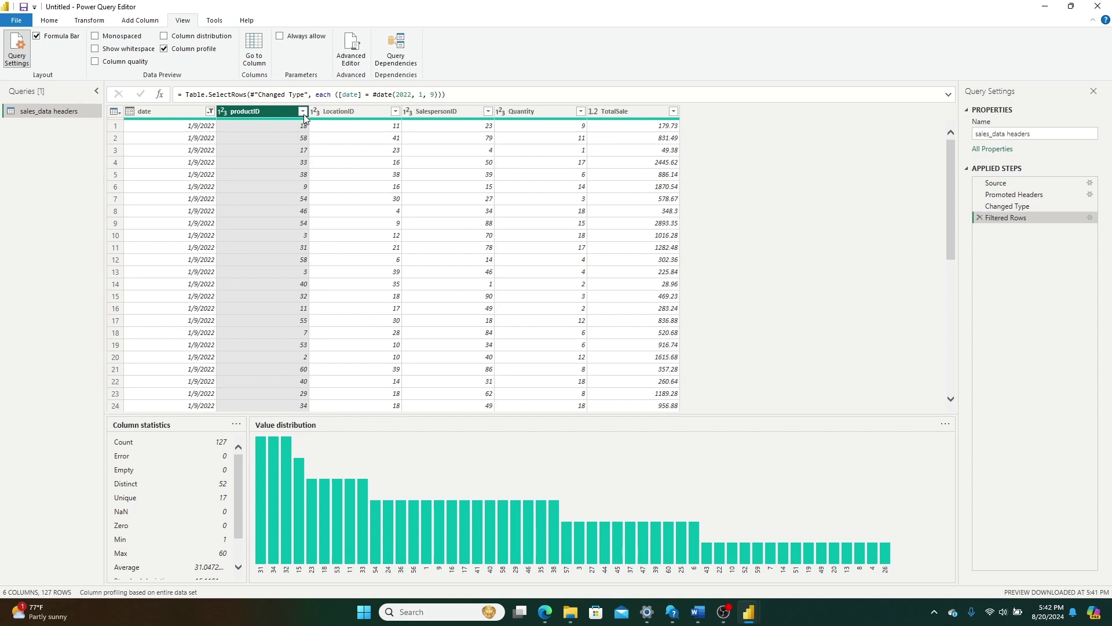
{"action": "left_click", "coordinate": [303, 111]}
{"action": "mouse_move", "coordinate": [272, 199]}
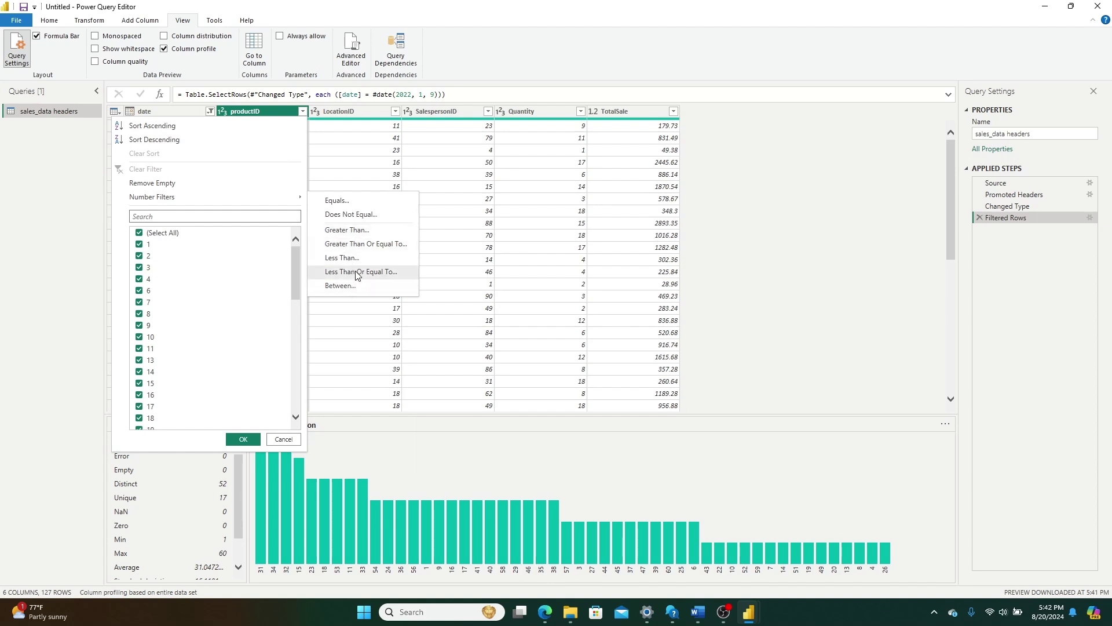
{"action": "left_click", "coordinate": [353, 202]}
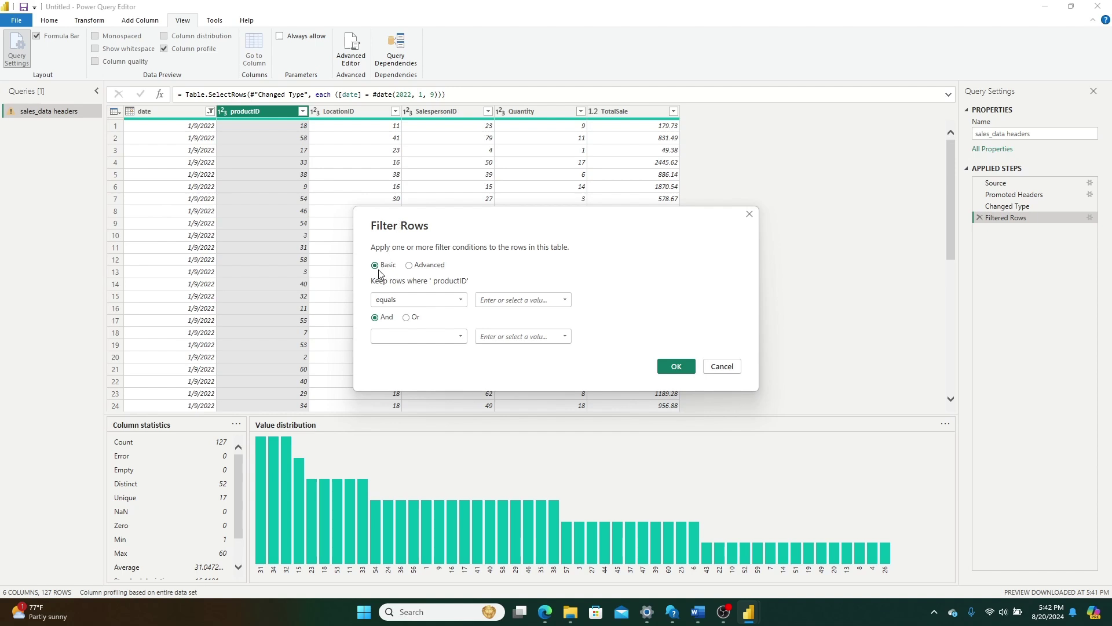
{"action": "left_click", "coordinate": [520, 301]}
{"action": "left_click", "coordinate": [667, 371]}
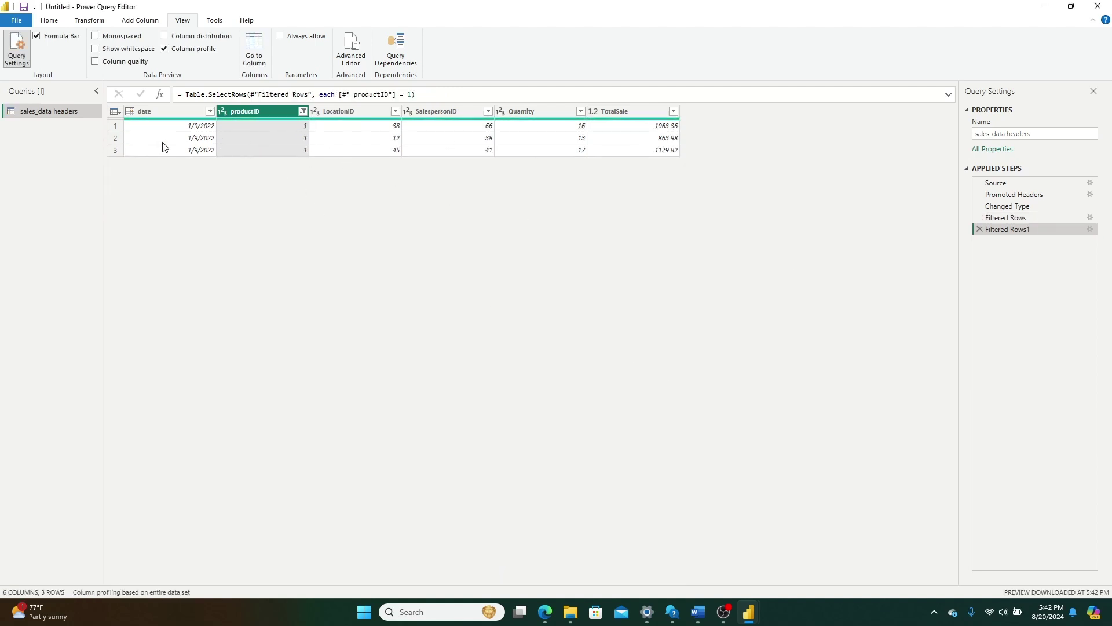
{"action": "left_click", "coordinate": [191, 126]}
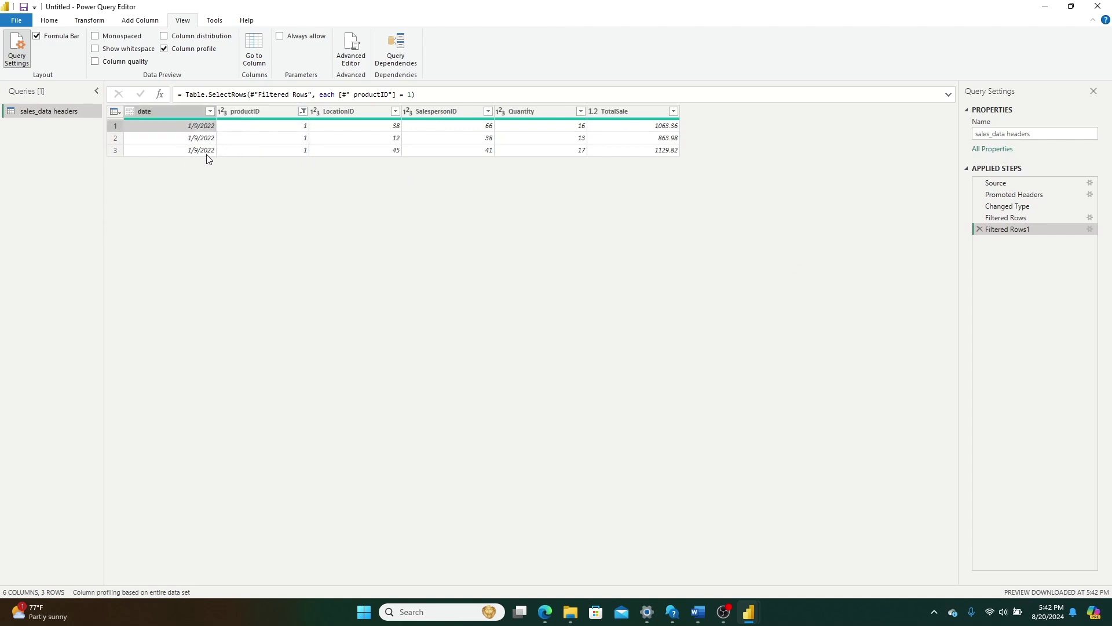
{"action": "left_click", "coordinate": [302, 111]}
{"action": "left_click", "coordinate": [596, 375]}
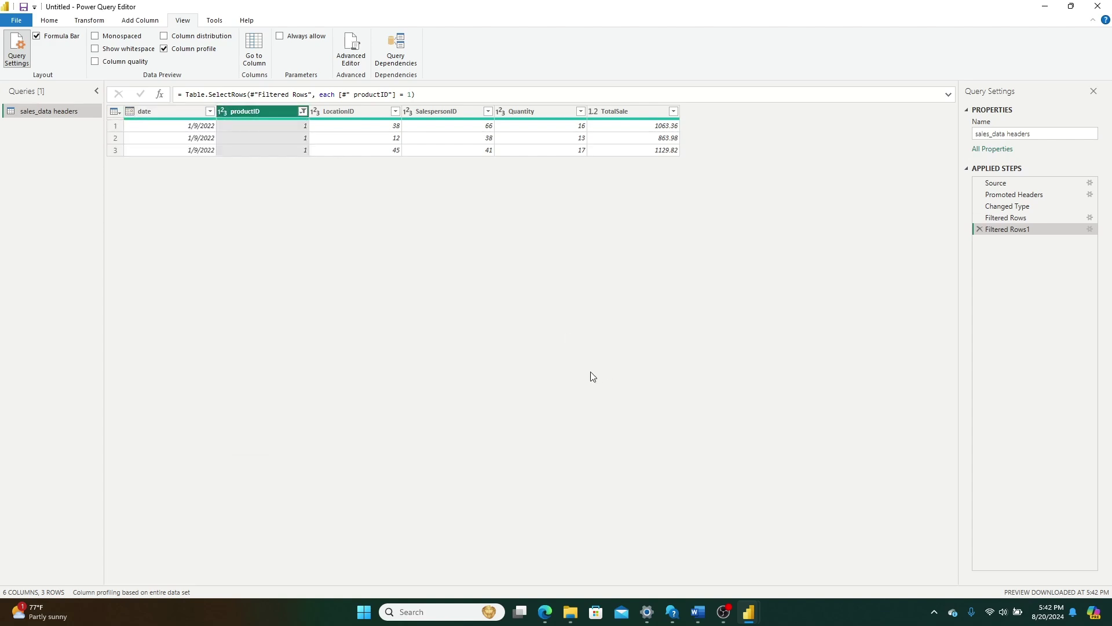
Step: Apply a basic number filter to the productID column that keeps rows equal to 1 or equal to 2
{"action": "left_click", "coordinate": [303, 111]}
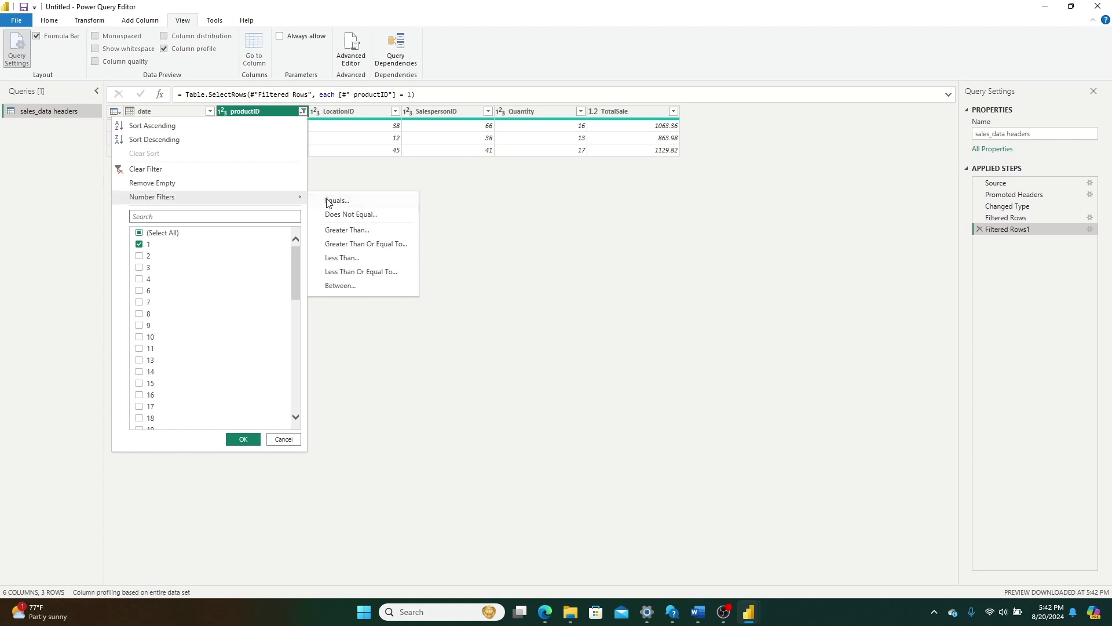
{"action": "left_click", "coordinate": [329, 201]}
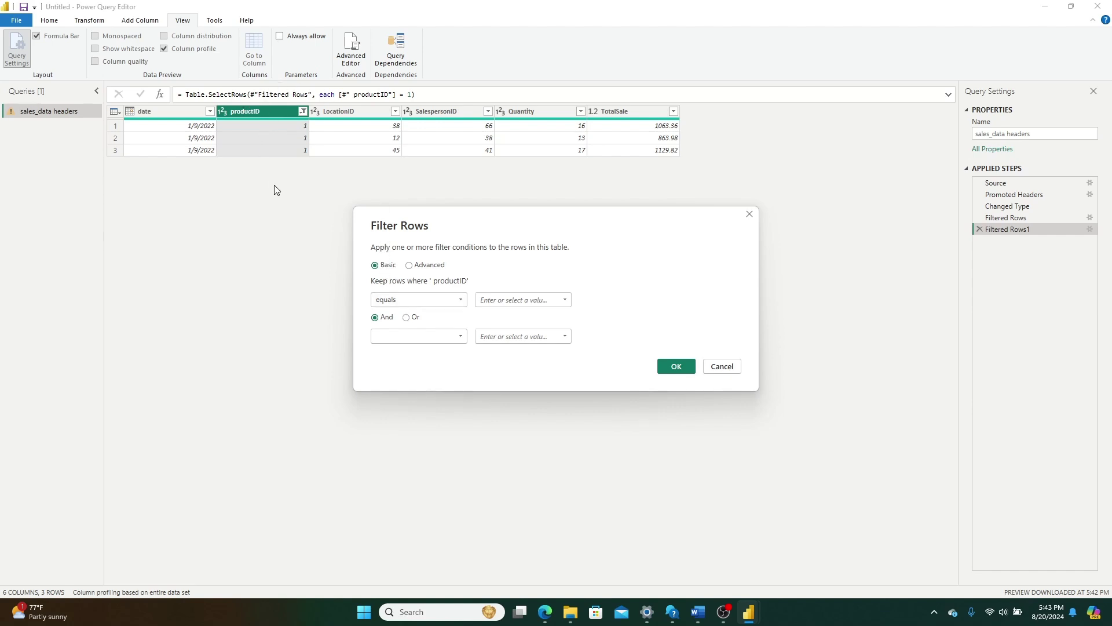
{"action": "left_click", "coordinate": [406, 318]}
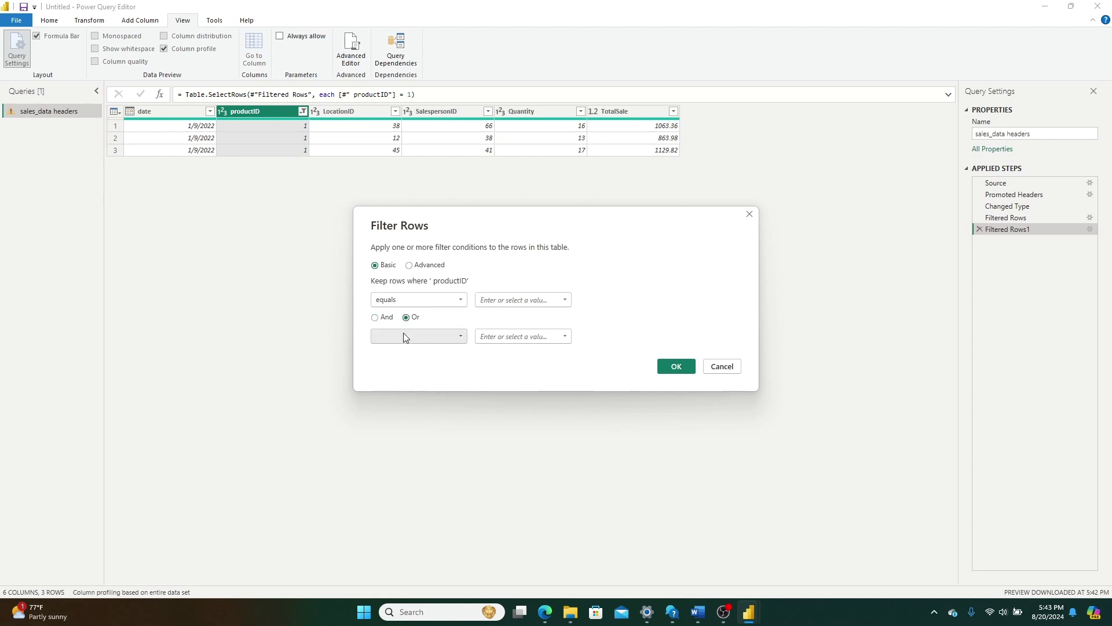
{"action": "left_click", "coordinate": [403, 335]}
{"action": "left_click", "coordinate": [397, 361]}
{"action": "left_click", "coordinate": [512, 337]}
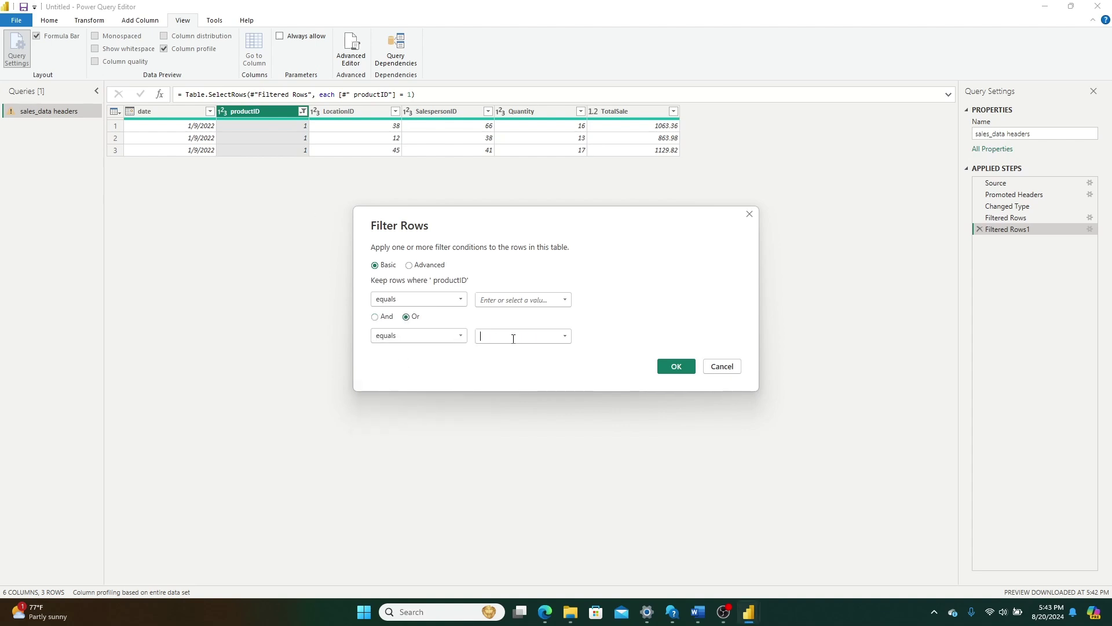
{"action": "left_click", "coordinate": [672, 367]}
{"action": "left_click", "coordinate": [542, 299]}
{"action": "left_click", "coordinate": [679, 366]}
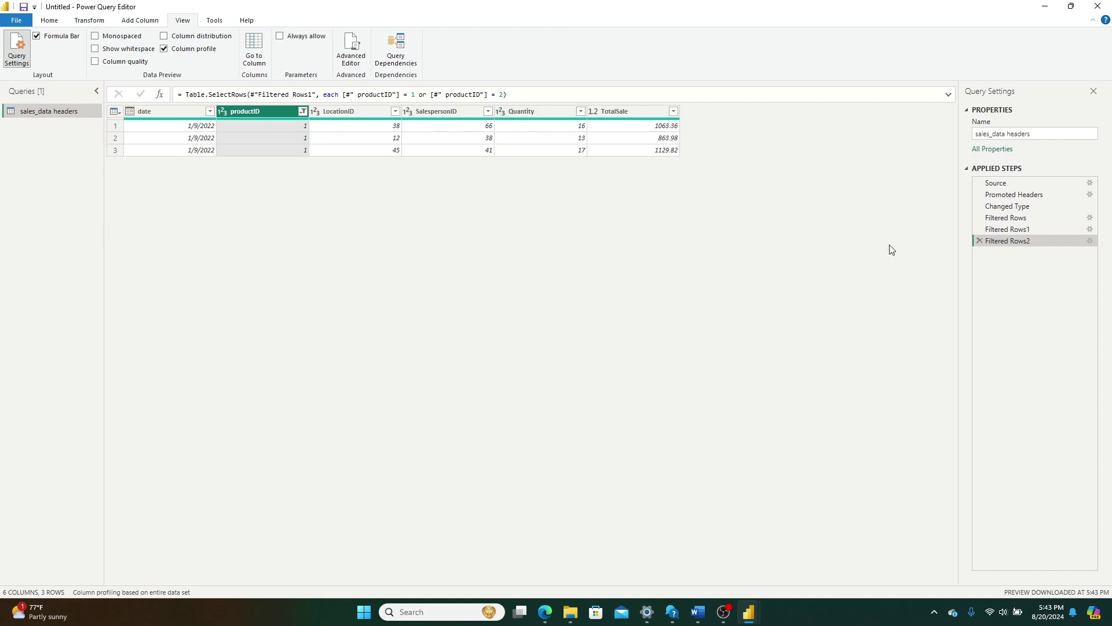
Step: Delete the Filtered Rows1 applied step and check the productID values in the remaining rows
{"action": "left_click", "coordinate": [1020, 231]}
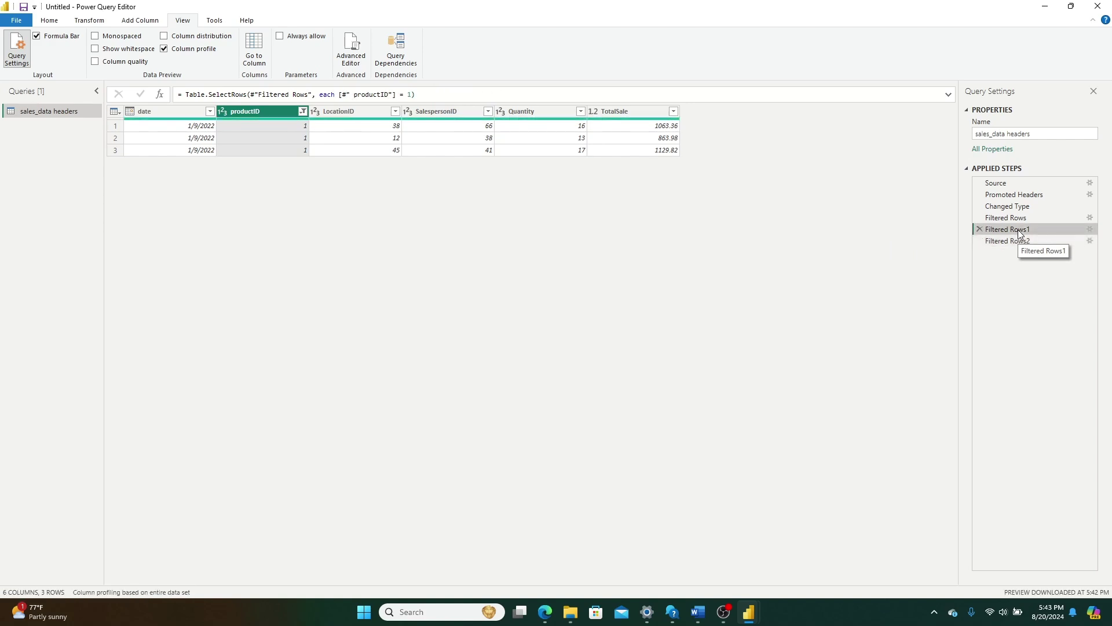
{"action": "left_click", "coordinate": [980, 229]}
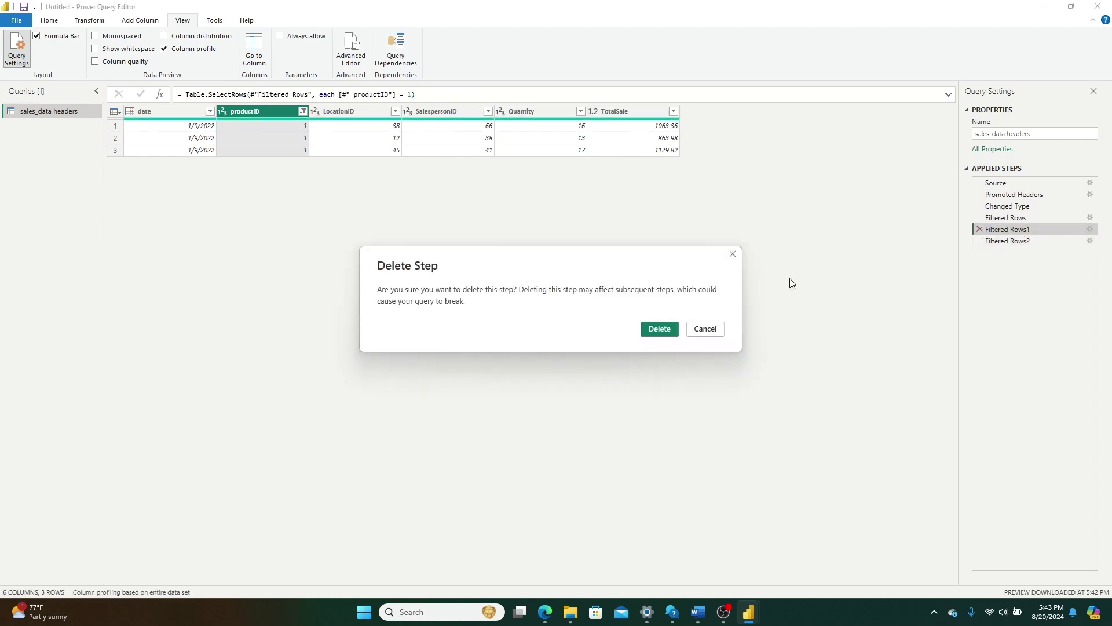
{"action": "left_click", "coordinate": [655, 335]}
{"action": "left_click", "coordinate": [274, 126]}
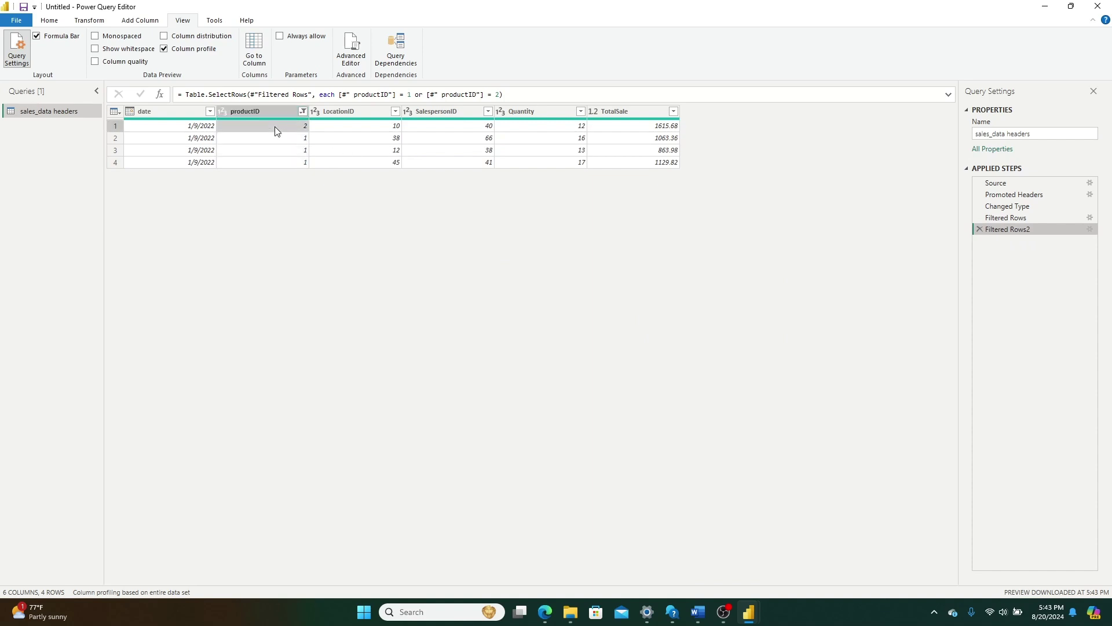
{"action": "left_click", "coordinate": [294, 138]}
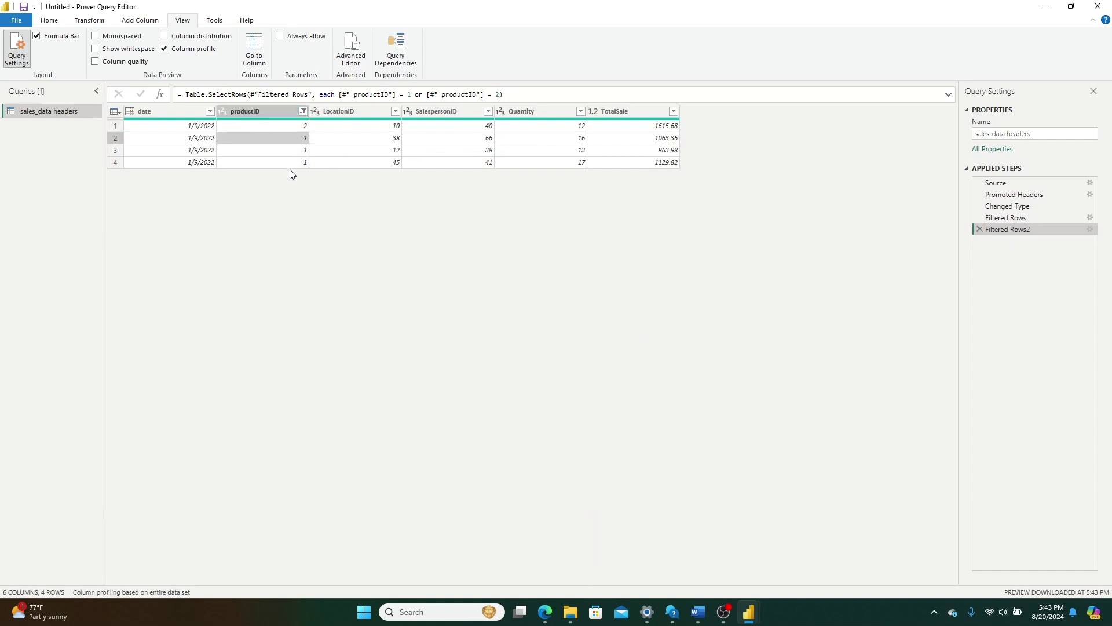
Step: Start an advanced row filter on the productID column with a first clause of productID equals 1
{"action": "left_click", "coordinate": [303, 111]}
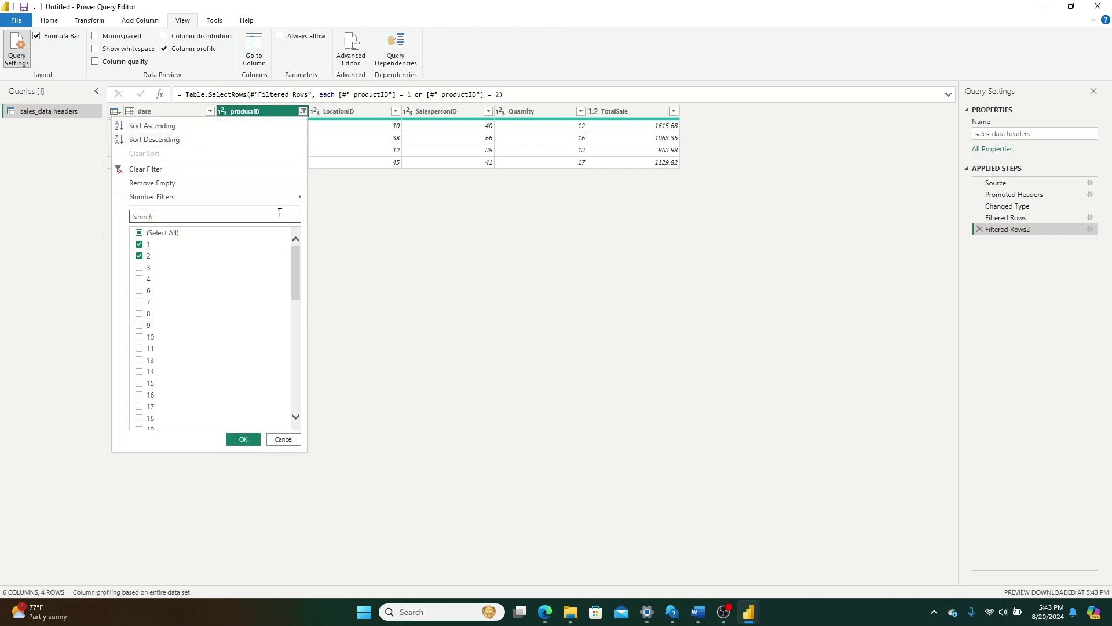
{"action": "mouse_move", "coordinate": [287, 200]}
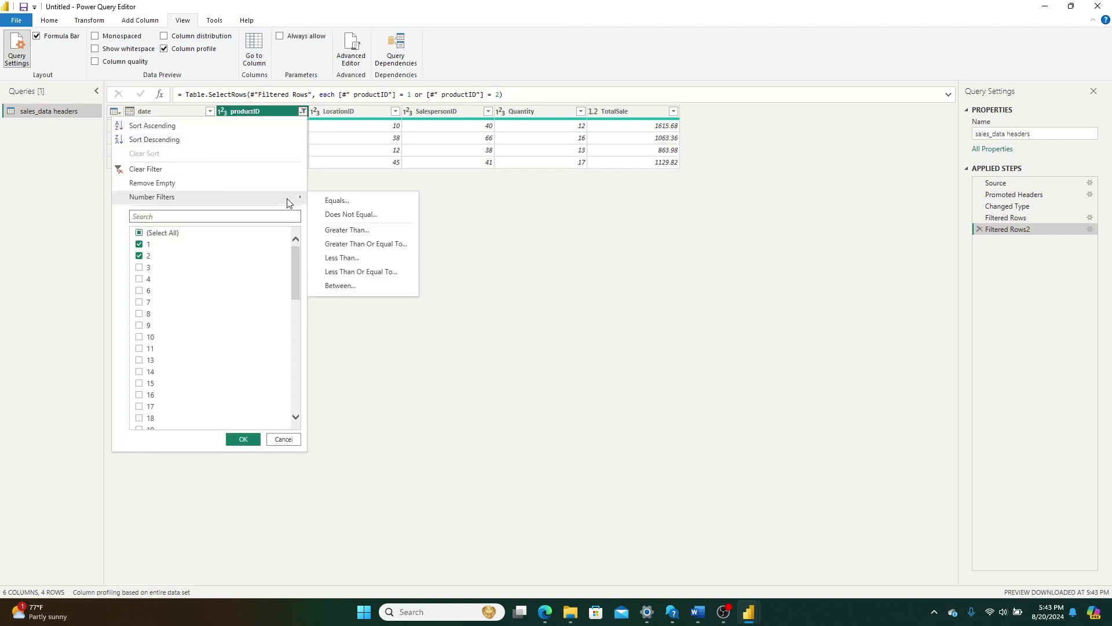
{"action": "left_click", "coordinate": [327, 201]}
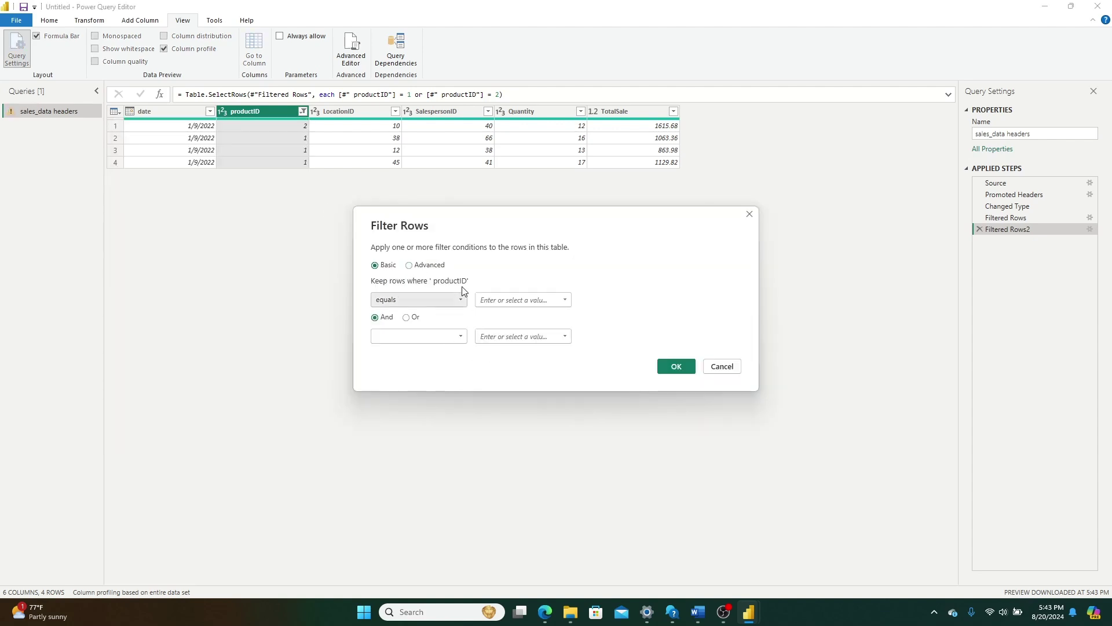
{"action": "left_click", "coordinate": [431, 268]}
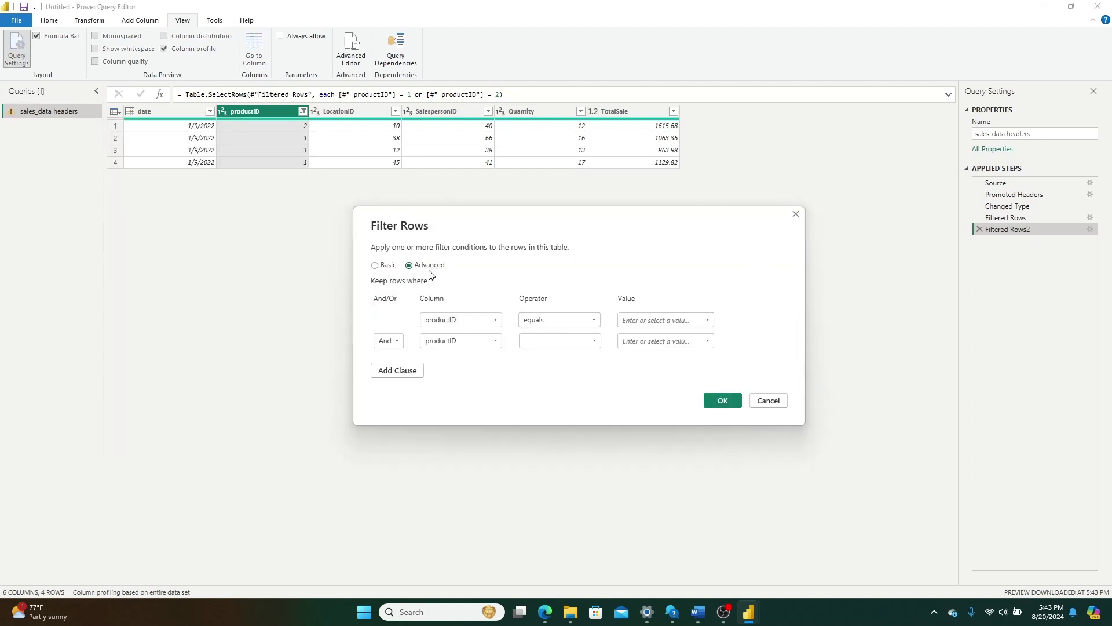
{"action": "left_click", "coordinate": [780, 319]}
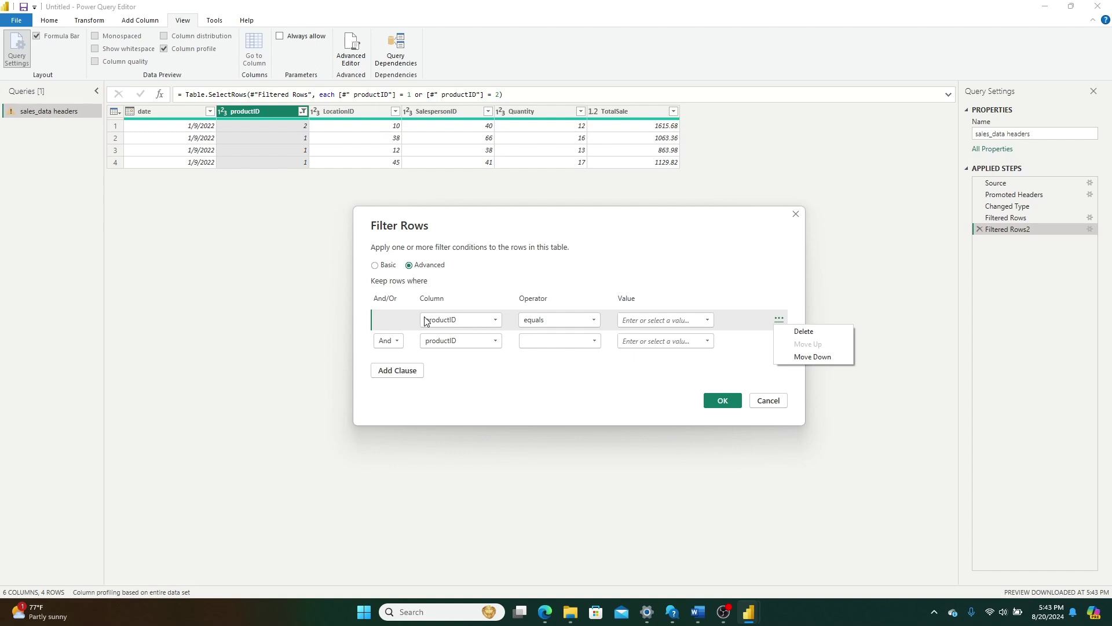
{"action": "left_click", "coordinate": [639, 321]}
{"action": "type", "text": "1"}
Step: Set the second filter clause to Or, productID equals 2
{"action": "left_click", "coordinate": [401, 342]}
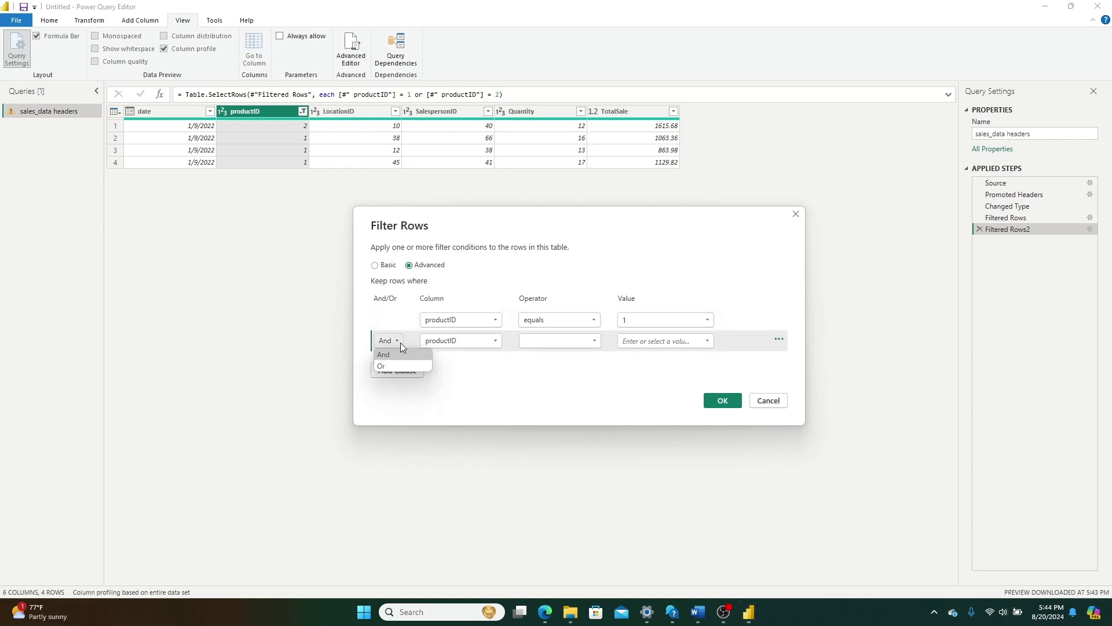
{"action": "left_click", "coordinate": [381, 366]}
{"action": "left_click", "coordinate": [560, 343]}
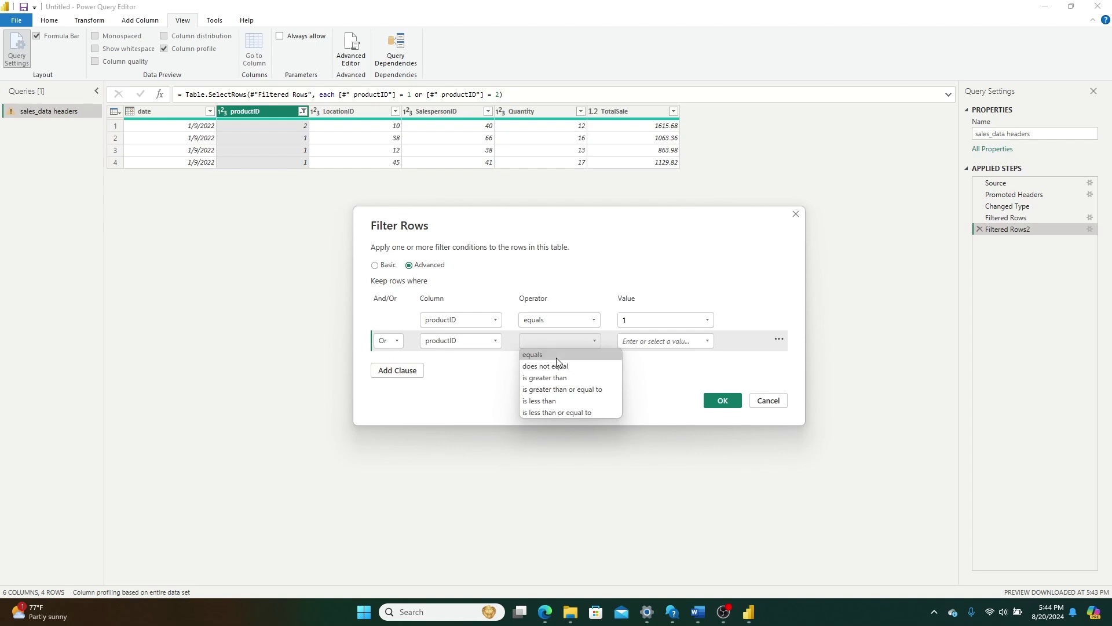
{"action": "left_click", "coordinate": [556, 356]}
{"action": "left_click", "coordinate": [653, 341]}
{"action": "type", "text": "2"}
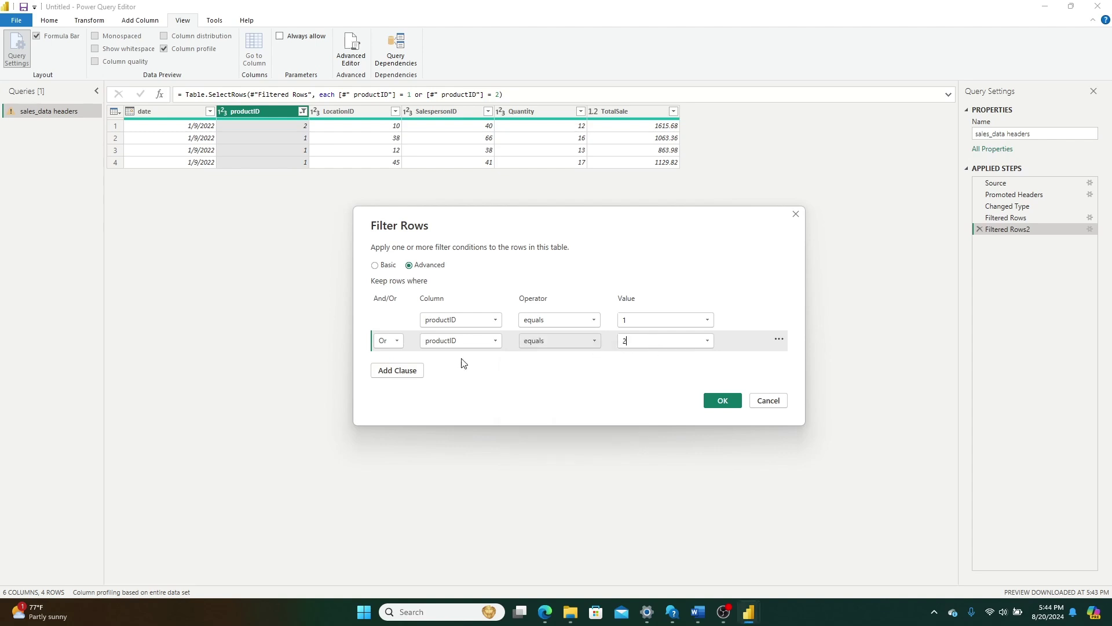
Step: Add a third filter clause with And, productID equals 3
{"action": "left_click", "coordinate": [398, 371]}
{"action": "left_click", "coordinate": [549, 362]}
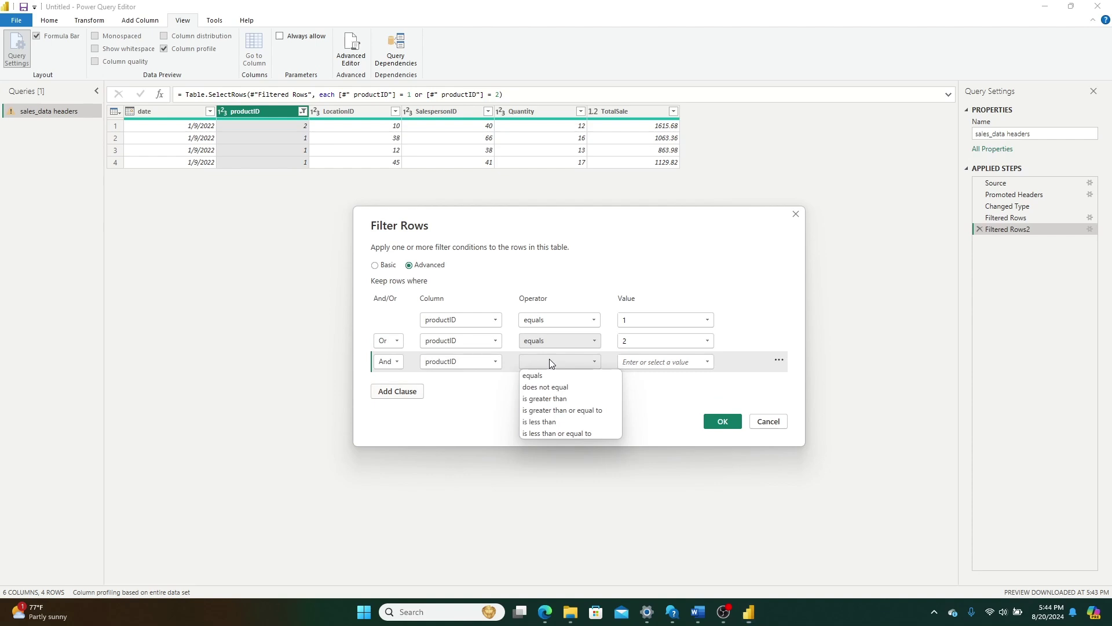
{"action": "left_click", "coordinate": [545, 377]}
{"action": "left_click", "coordinate": [674, 362]}
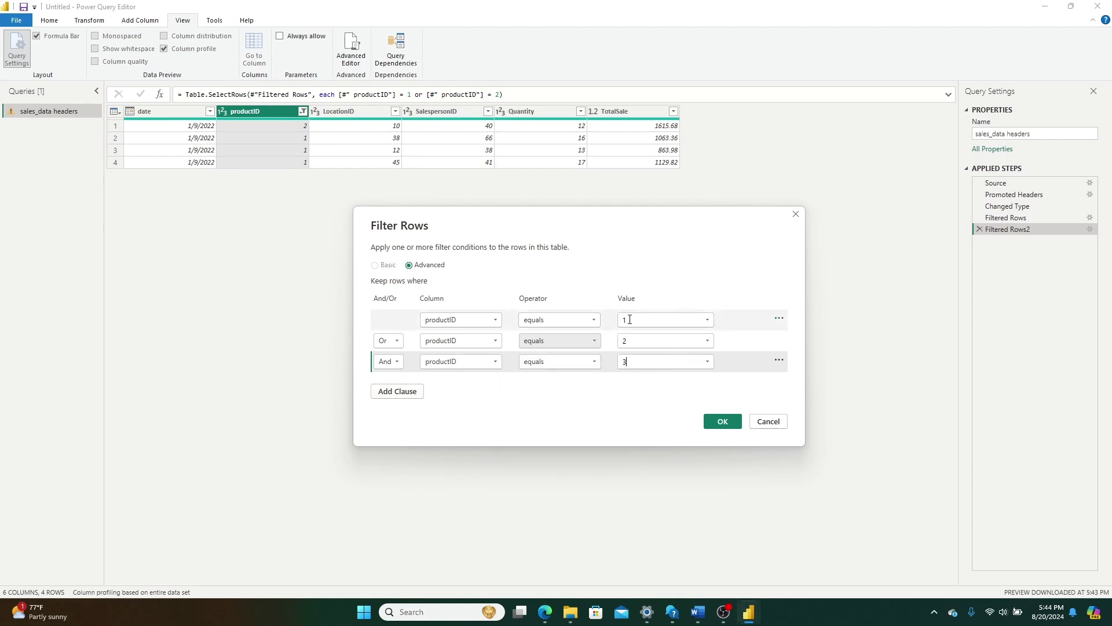
Step: Apply the three-clause productID filter and delete the earlier Filtered Rows2 and Filtered Rows applied steps
{"action": "left_click", "coordinate": [723, 421]}
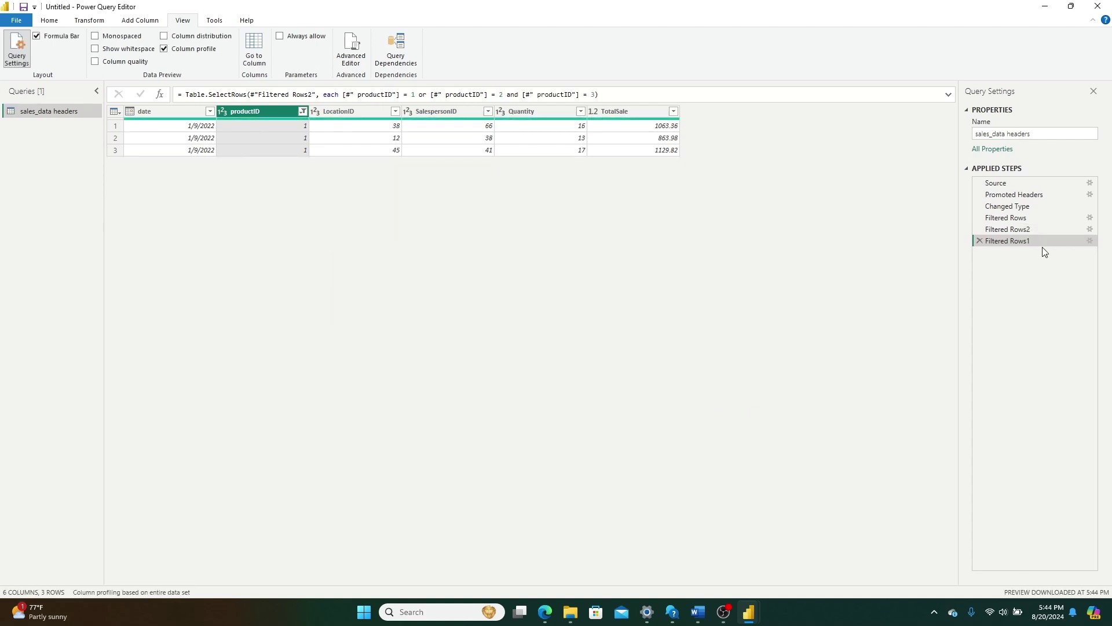
{"action": "left_click", "coordinate": [979, 229]}
{"action": "left_click", "coordinate": [980, 229]}
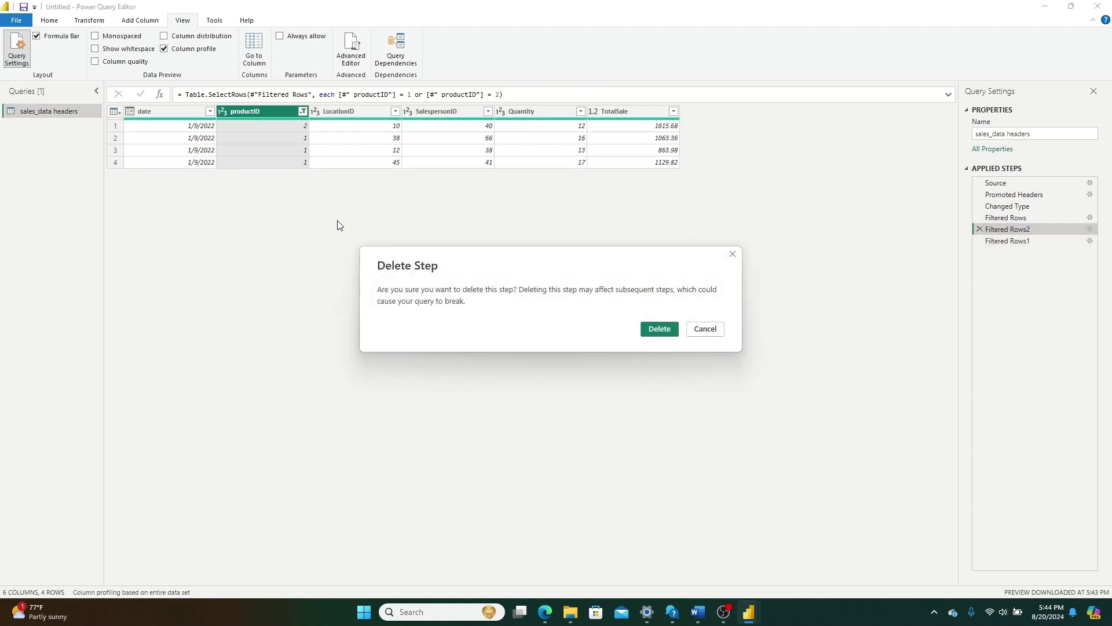
{"action": "left_click", "coordinate": [659, 329]}
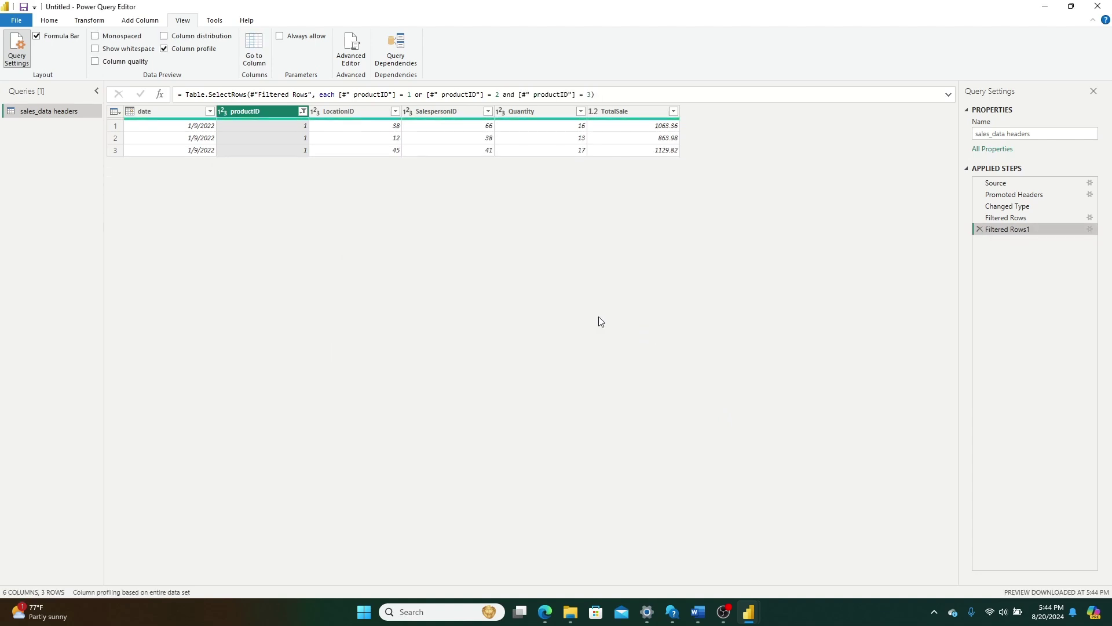
{"action": "left_click", "coordinate": [979, 218]}
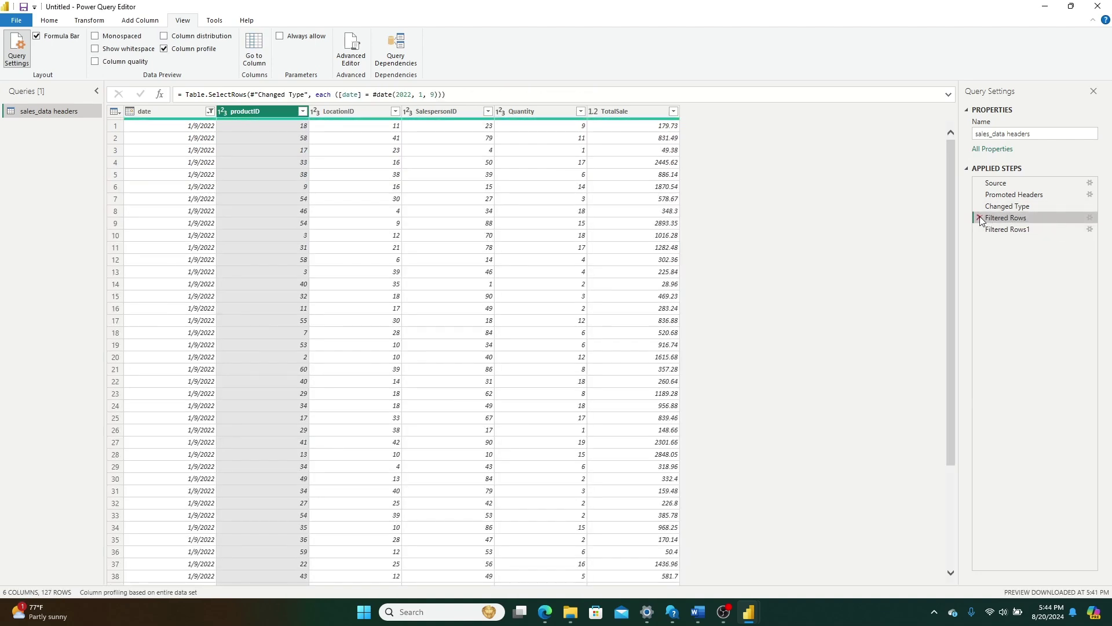
{"action": "left_click", "coordinate": [979, 218]}
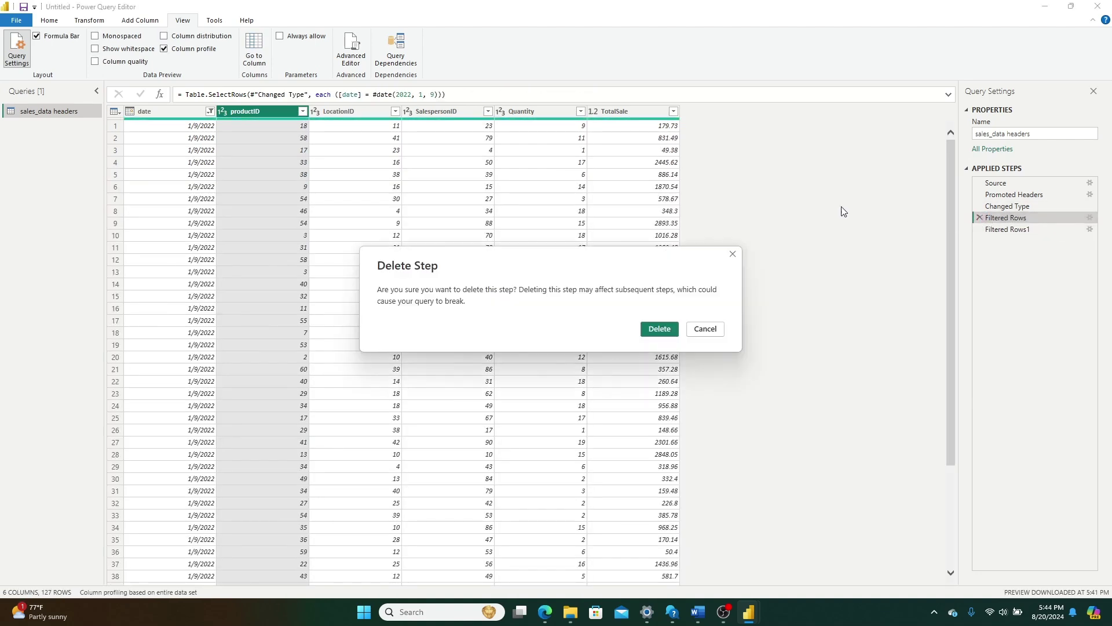
{"action": "left_click", "coordinate": [666, 330]}
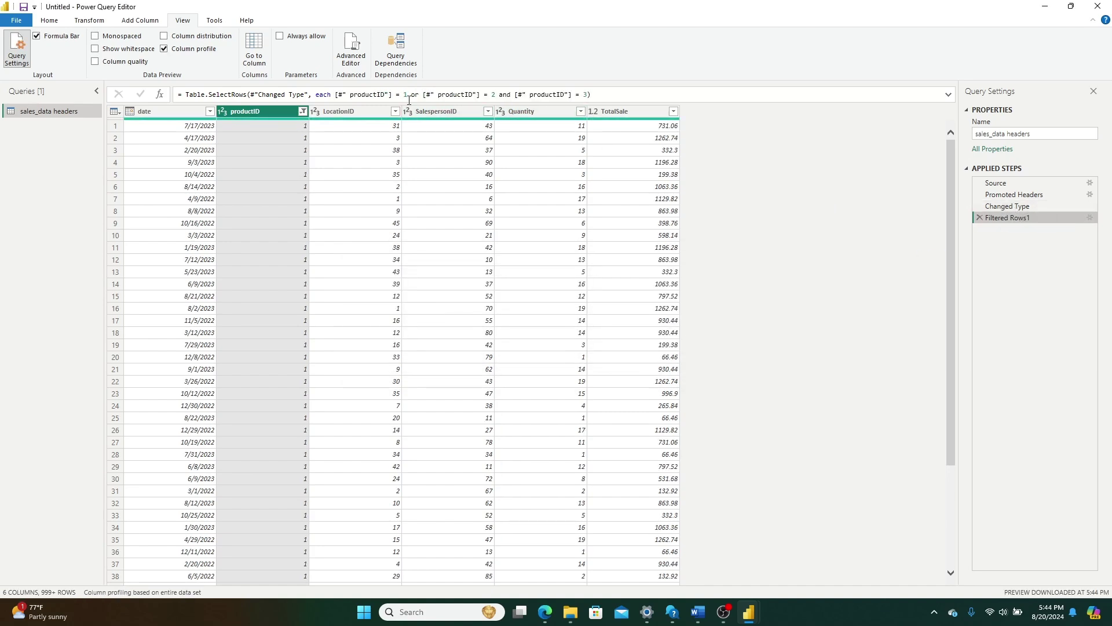
Step: Examine the or and and conditions in the filter formula and check the productID filter's value list
{"action": "left_click_drag", "start_coordinate": [335, 95], "coordinate": [400, 94]}
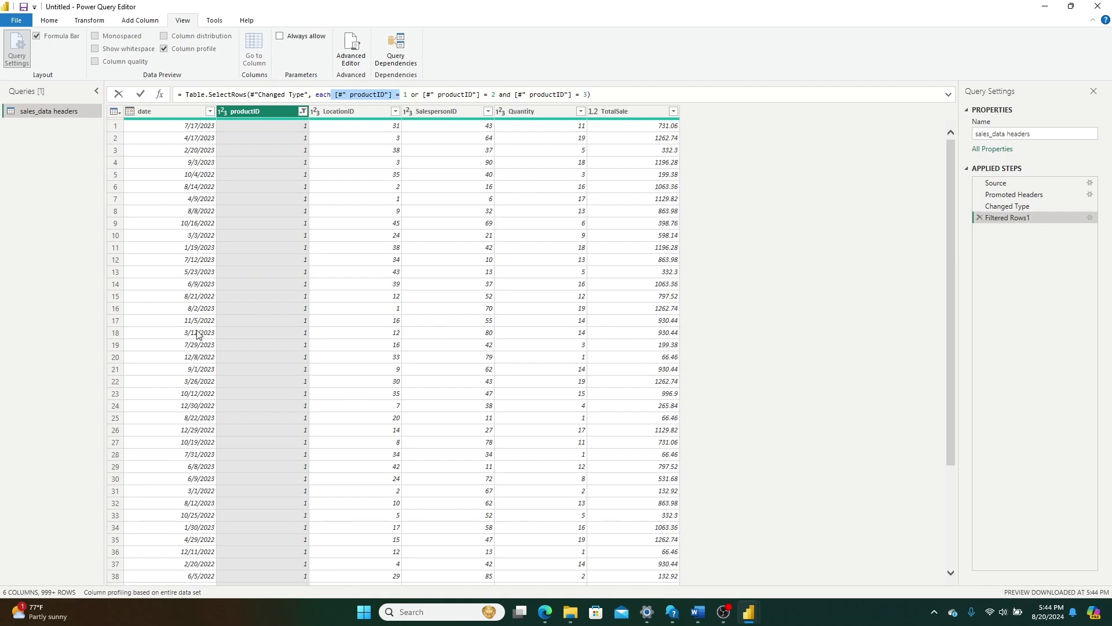
{"action": "left_click", "coordinate": [302, 111]}
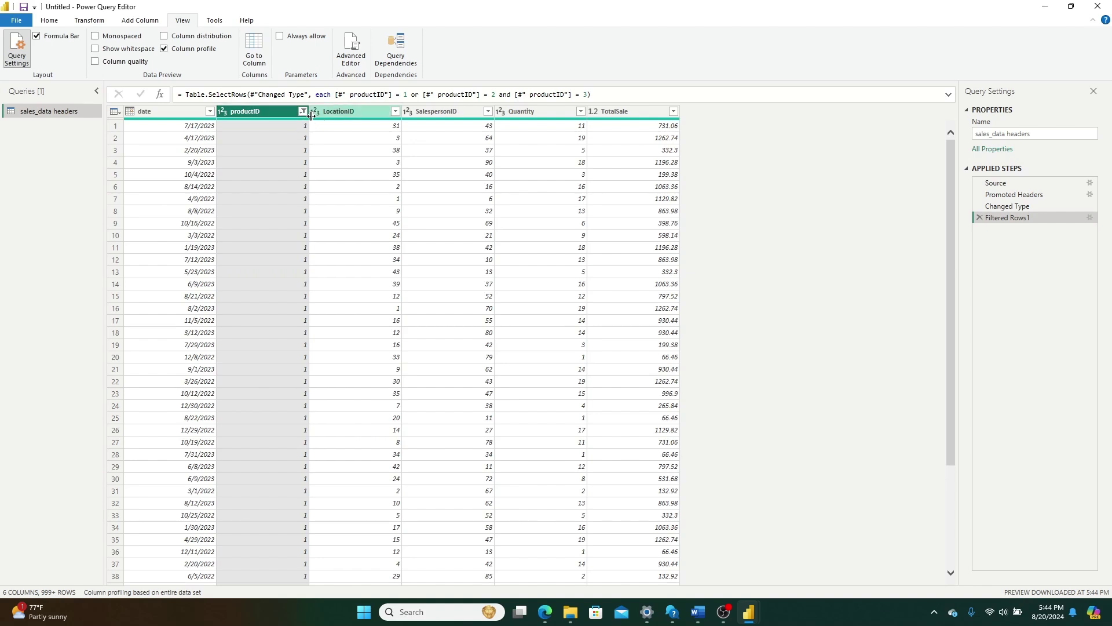
{"action": "left_click", "coordinate": [302, 111]}
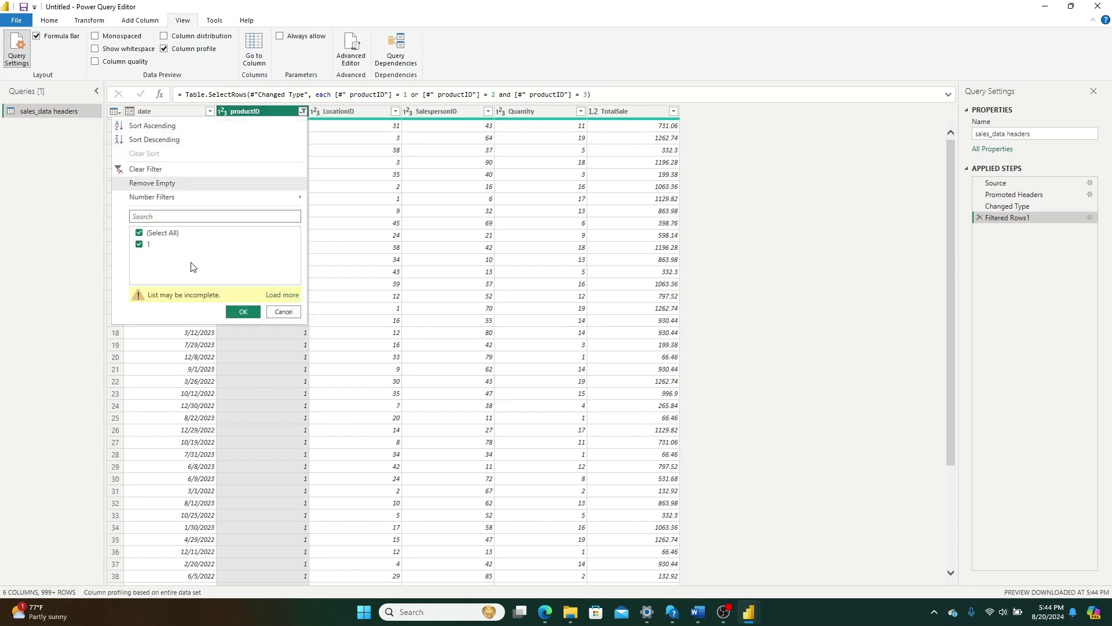
{"action": "left_click", "coordinate": [292, 313]}
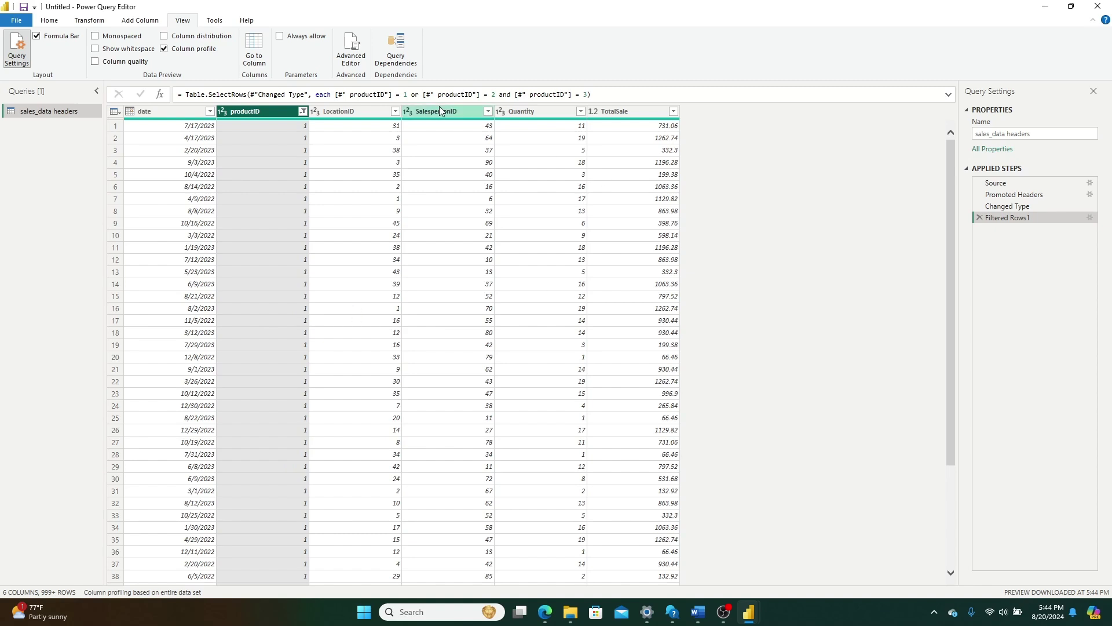
{"action": "left_click_drag", "start_coordinate": [337, 95], "coordinate": [407, 96]}
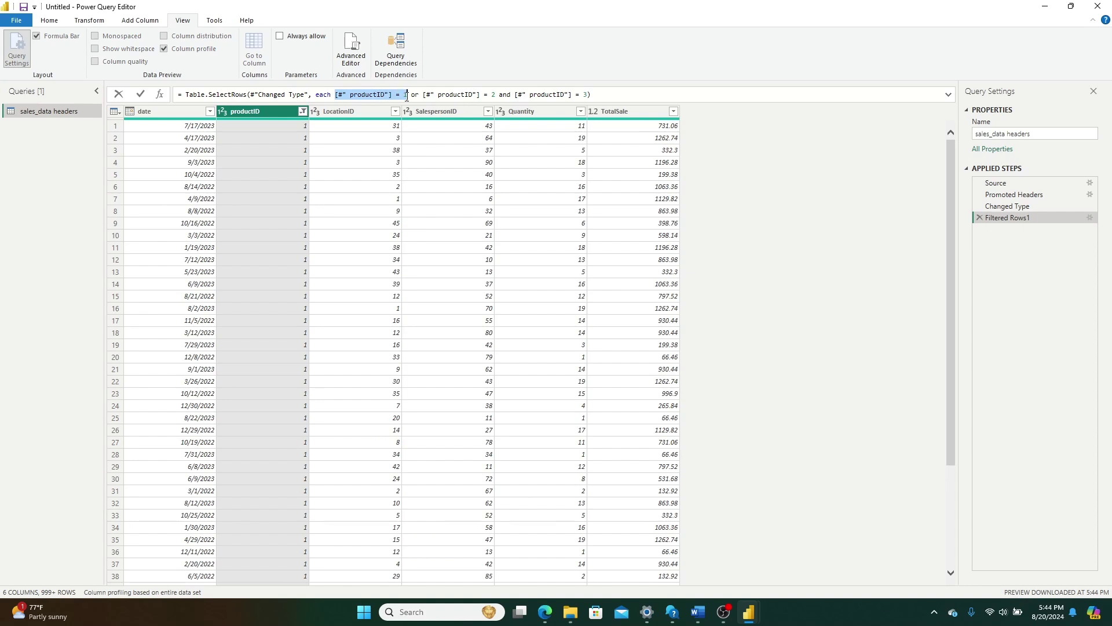
{"action": "left_click", "coordinate": [422, 96]}
{"action": "left_click_drag", "start_coordinate": [422, 96], "coordinate": [587, 96]}
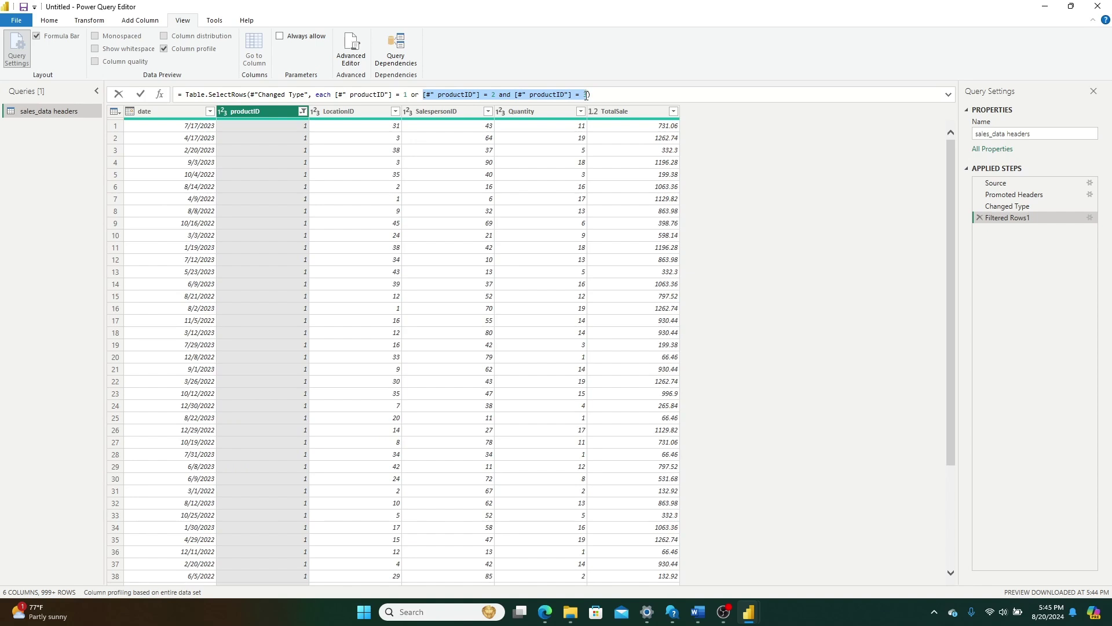
Step: Try to replace the and operator before the productID = 3 condition with or in the filter formula
{"action": "left_click", "coordinate": [507, 95]}
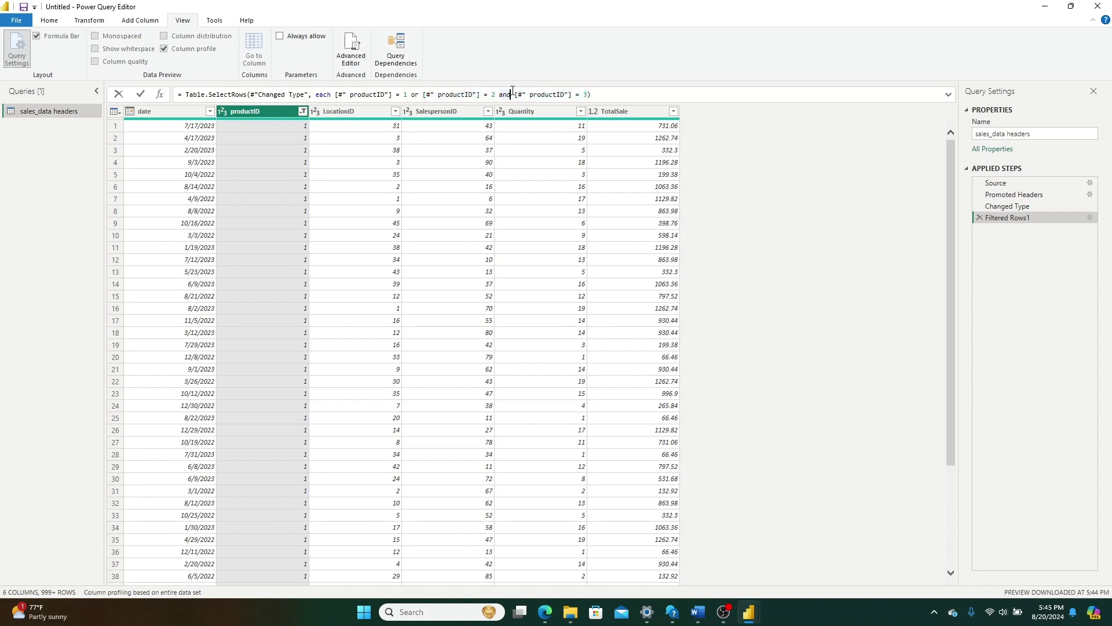
{"action": "key", "text": "BackSpace"}
{"action": "key", "text": "BackSpace"}
{"action": "key", "text": "BackSpace"}
{"action": "type", "text": "or"}
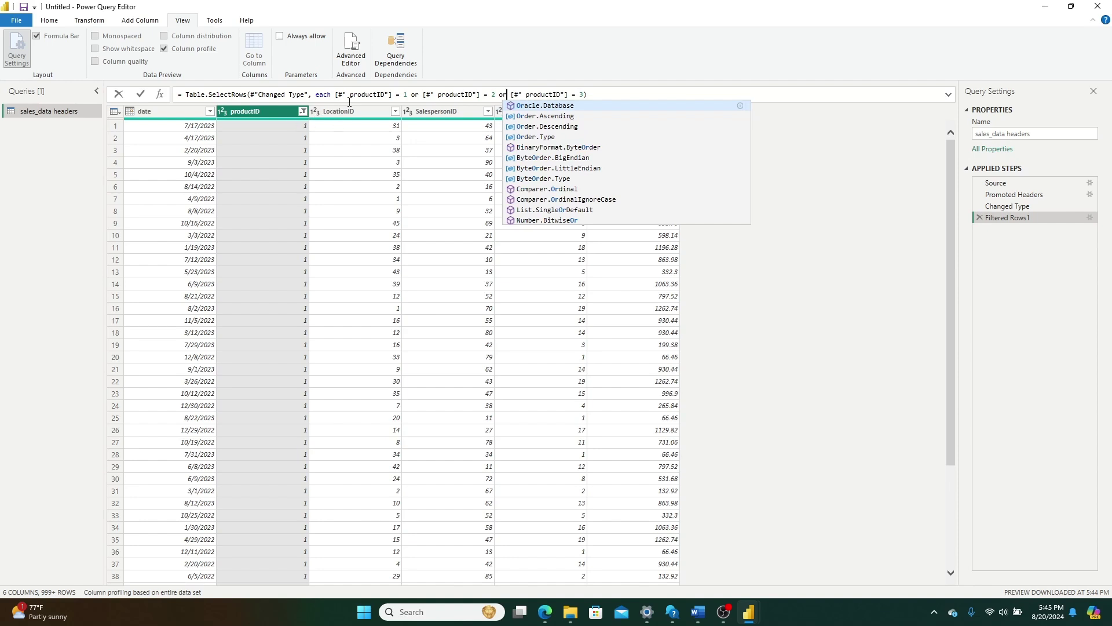
{"action": "key", "text": "Tab"}
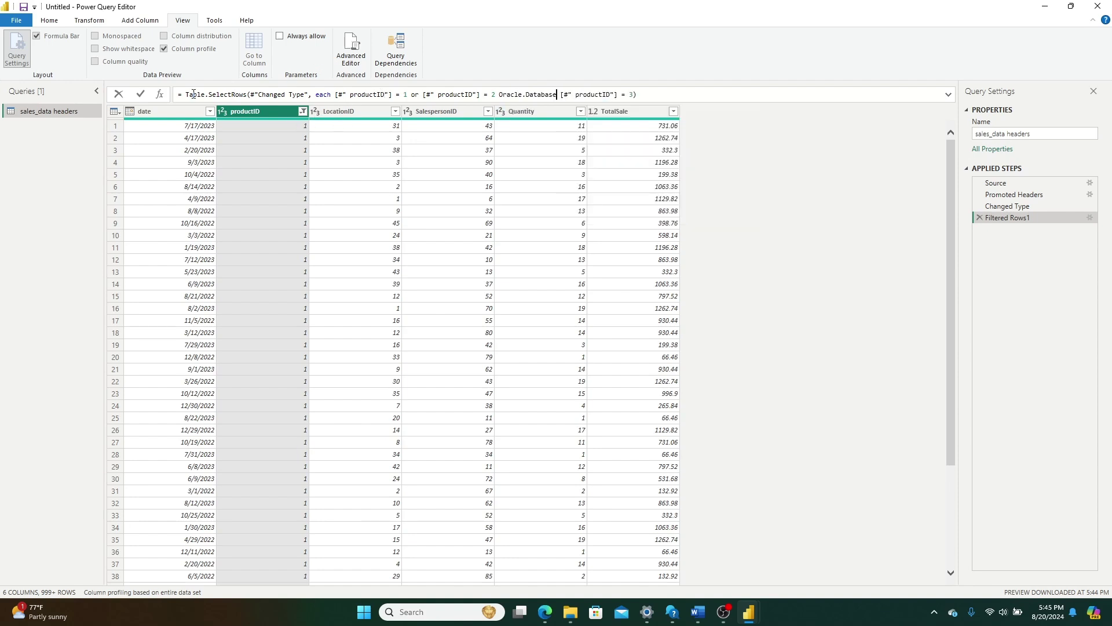
{"action": "left_click", "coordinate": [140, 94]}
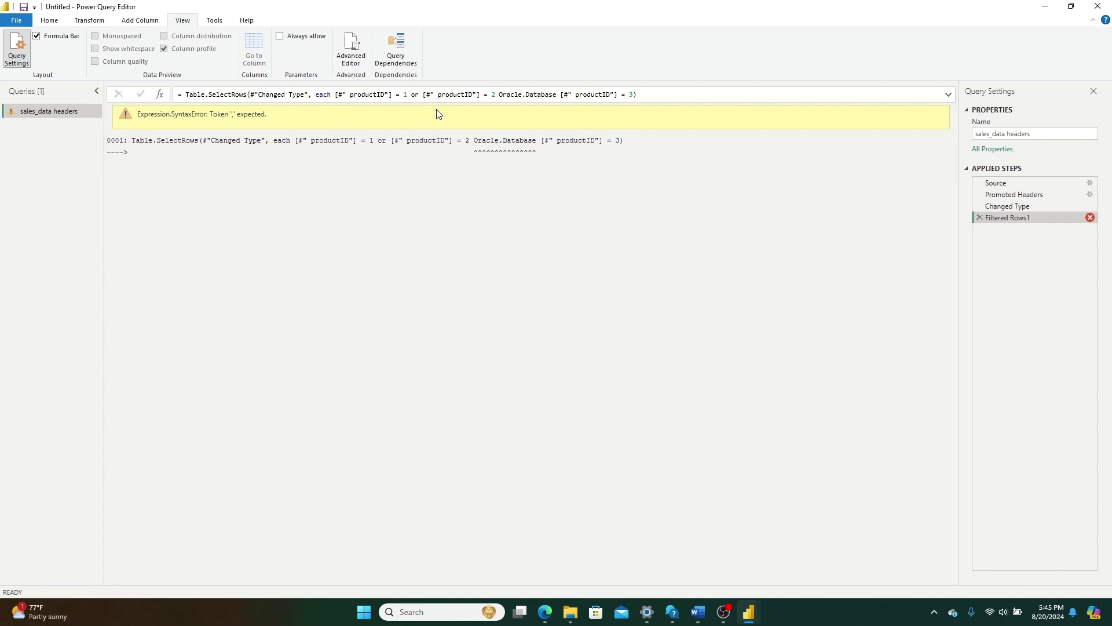
Step: Correct the operator before the productID = 3 condition to or in the filter formula and apply it
{"action": "left_click_drag", "start_coordinate": [557, 95], "coordinate": [501, 97]}
{"action": "key", "text": "BackSpace"}
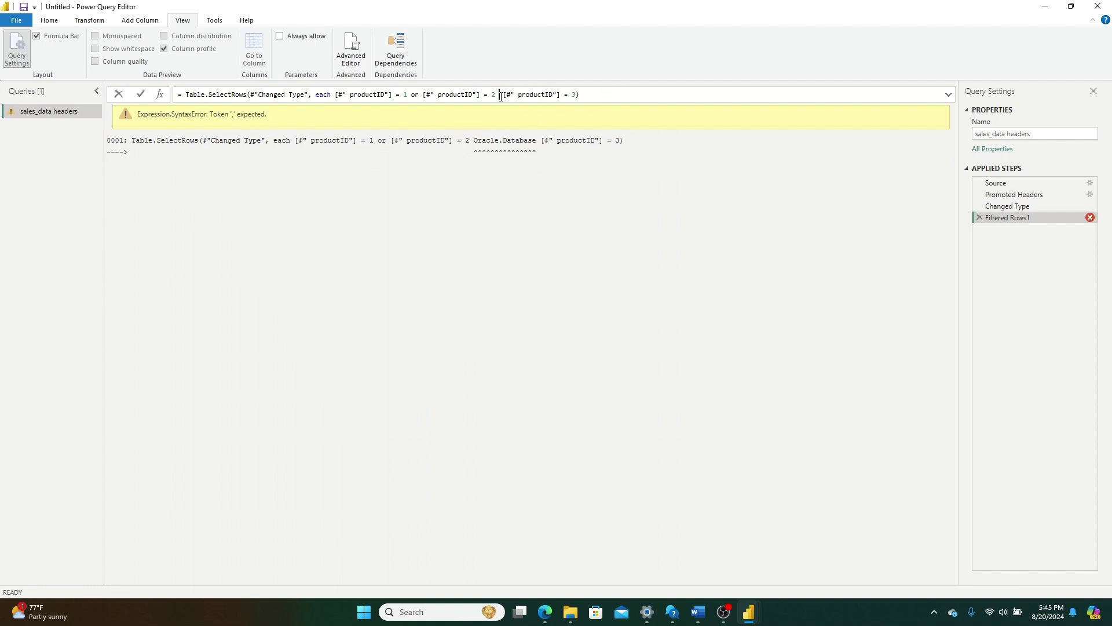
{"action": "type", "text": "or"}
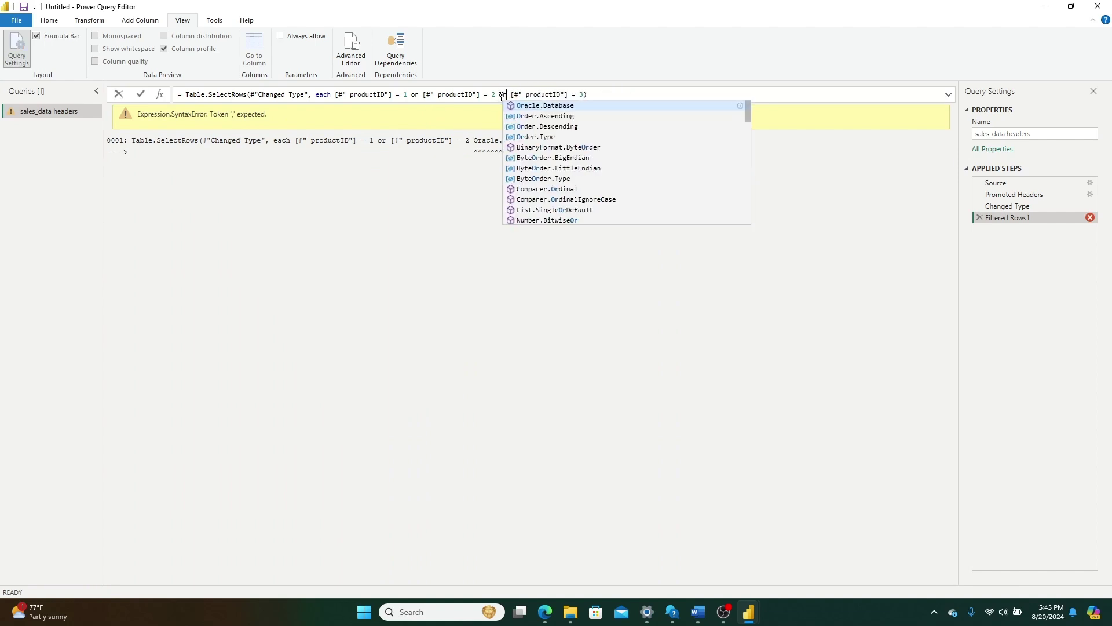
{"action": "left_click", "coordinate": [140, 94]}
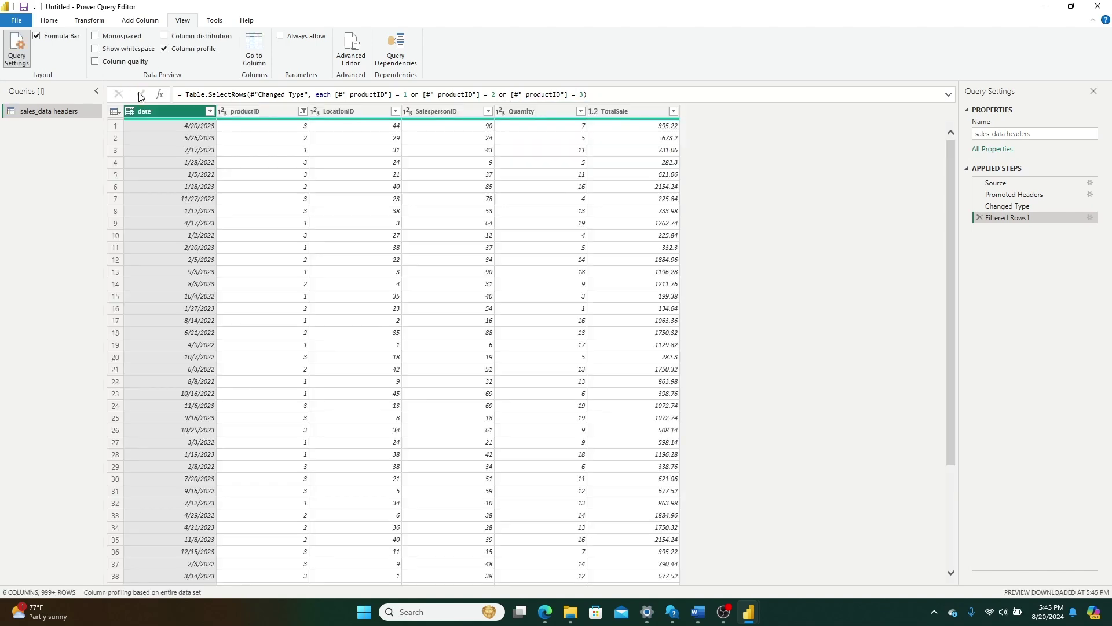
Step: Check the selected values in the productID filter list and examine the Table.SelectRows function and its three conditions
{"action": "left_click", "coordinate": [302, 111]}
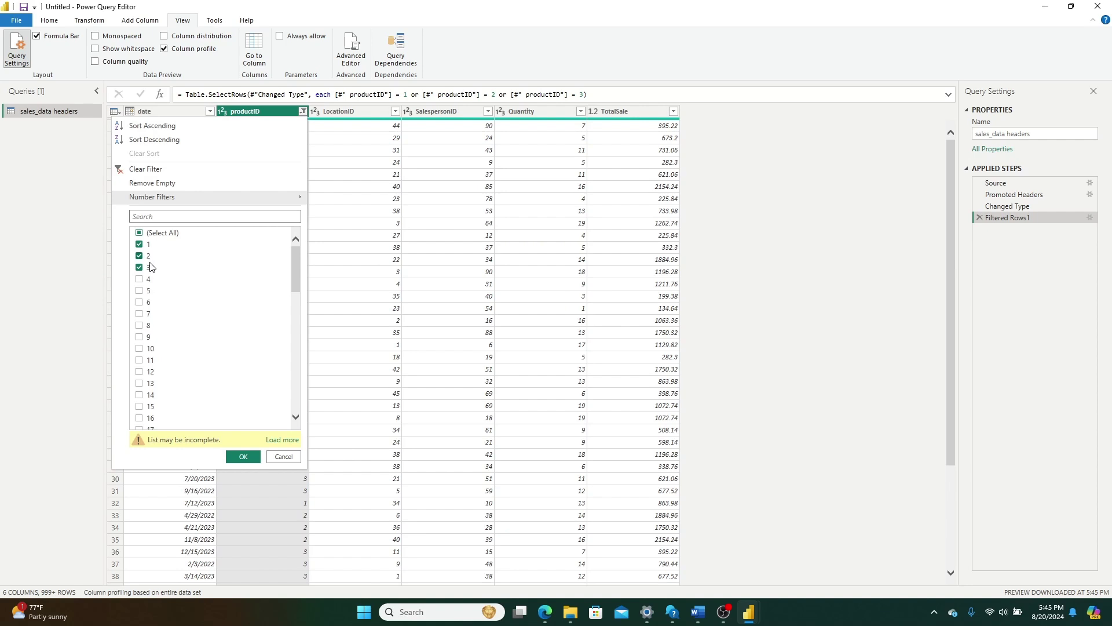
{"action": "left_click", "coordinate": [284, 457]}
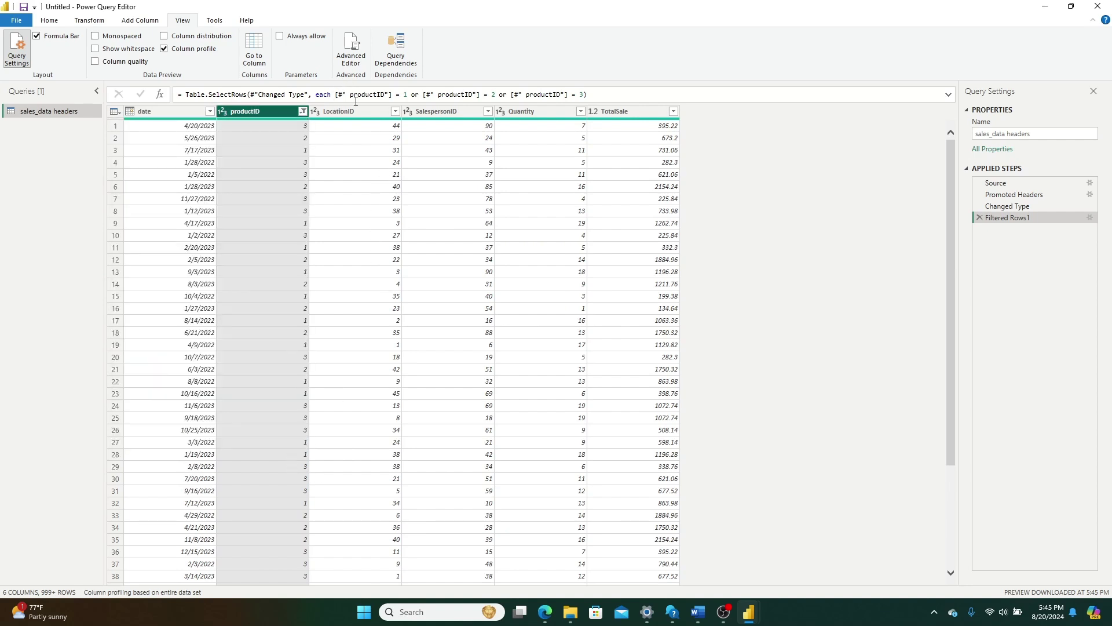
{"action": "left_click", "coordinate": [337, 95]}
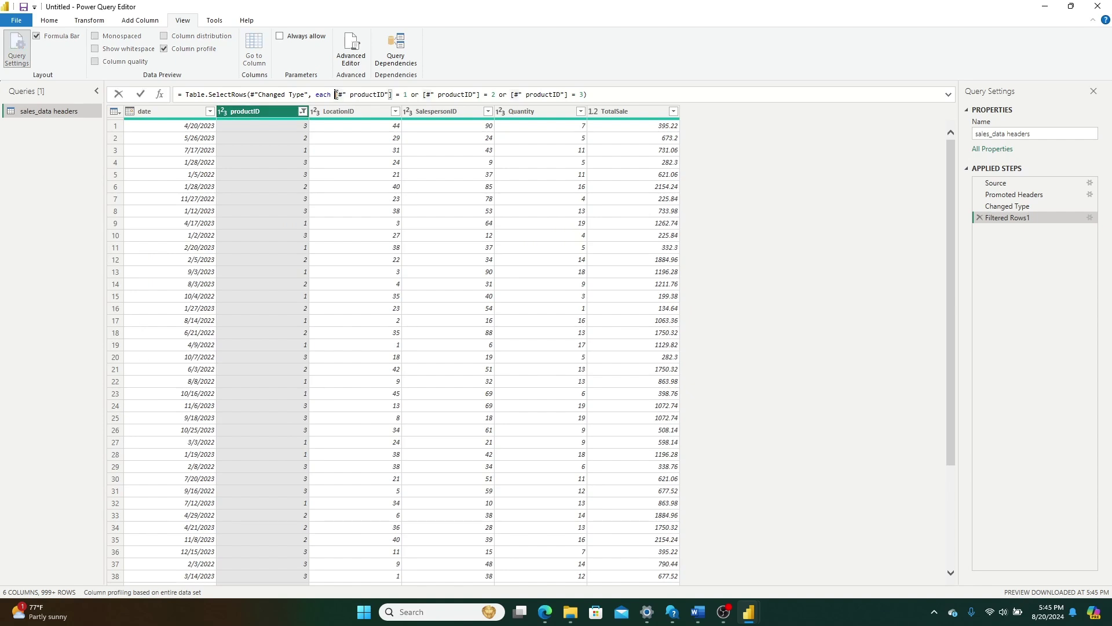
{"action": "left_click_drag", "start_coordinate": [336, 94], "coordinate": [463, 100]}
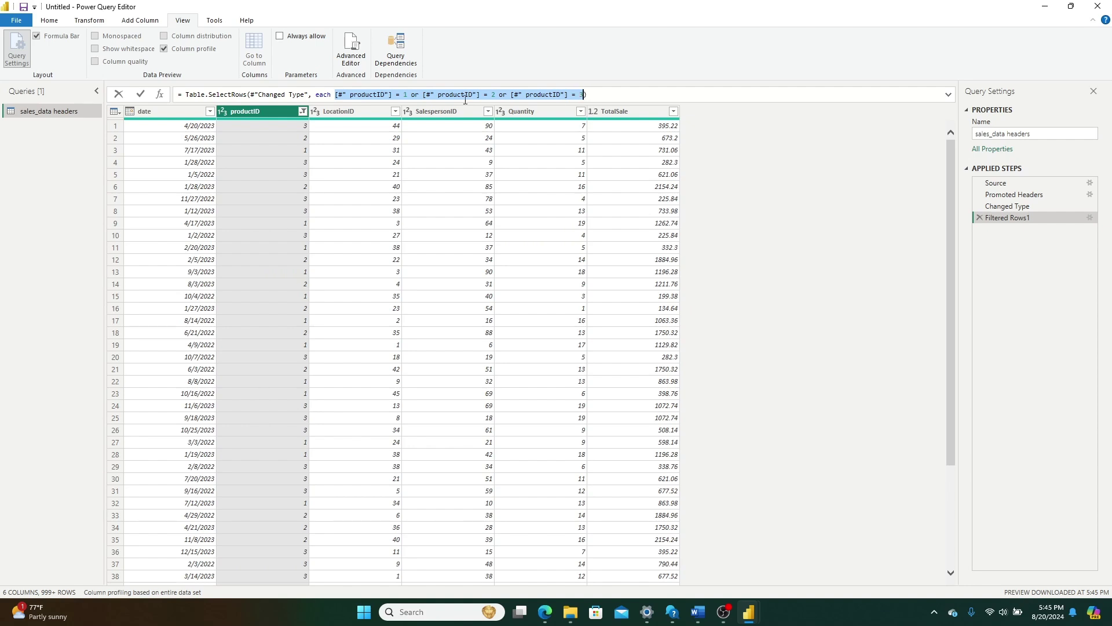
{"action": "left_click", "coordinate": [217, 95]}
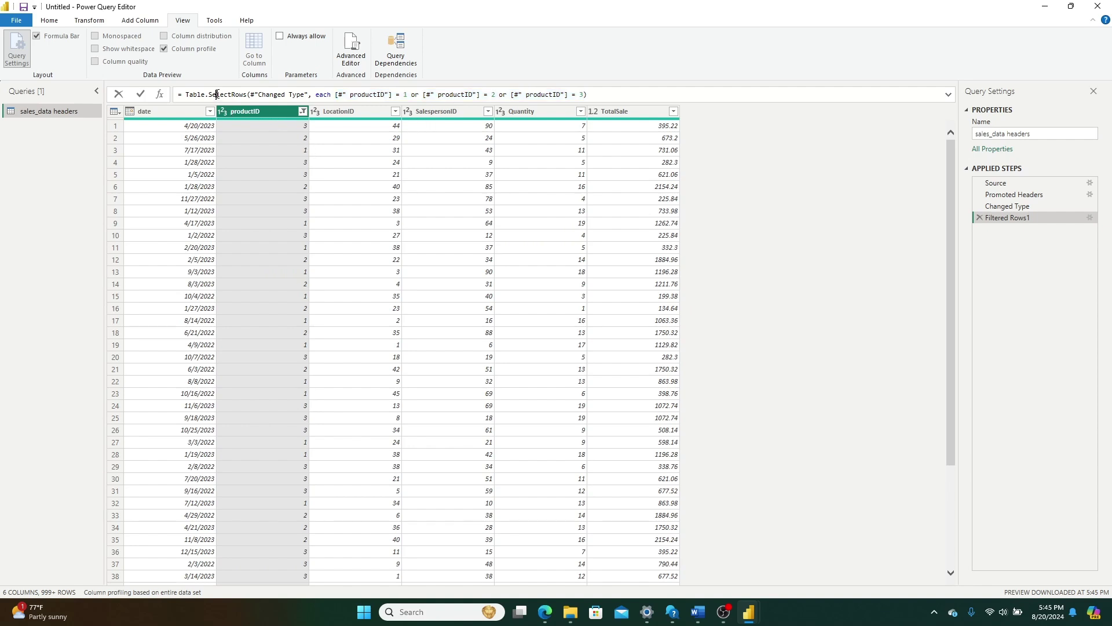
{"action": "left_click_drag", "start_coordinate": [184, 96], "coordinate": [313, 95]}
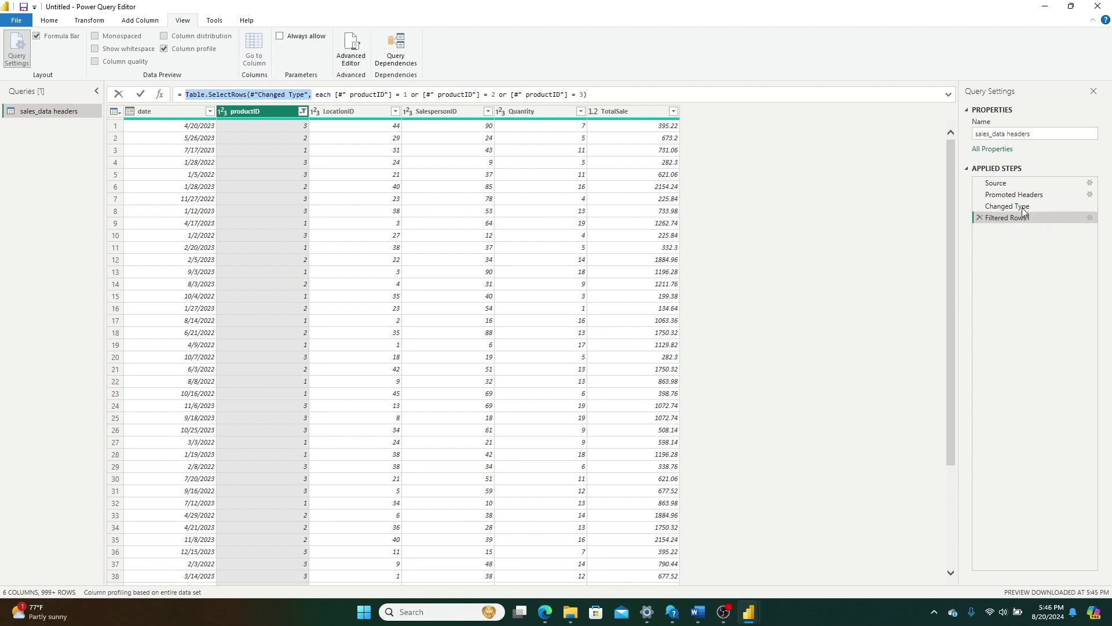
{"action": "left_click", "coordinate": [324, 96]}
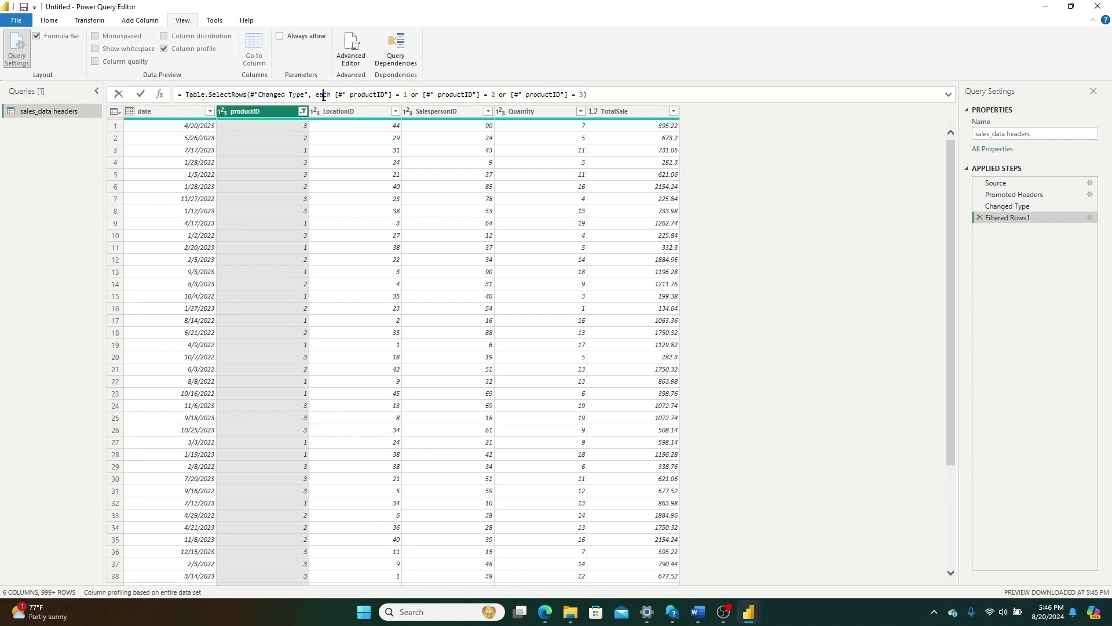
{"action": "left_click_drag", "start_coordinate": [336, 96], "coordinate": [580, 94]}
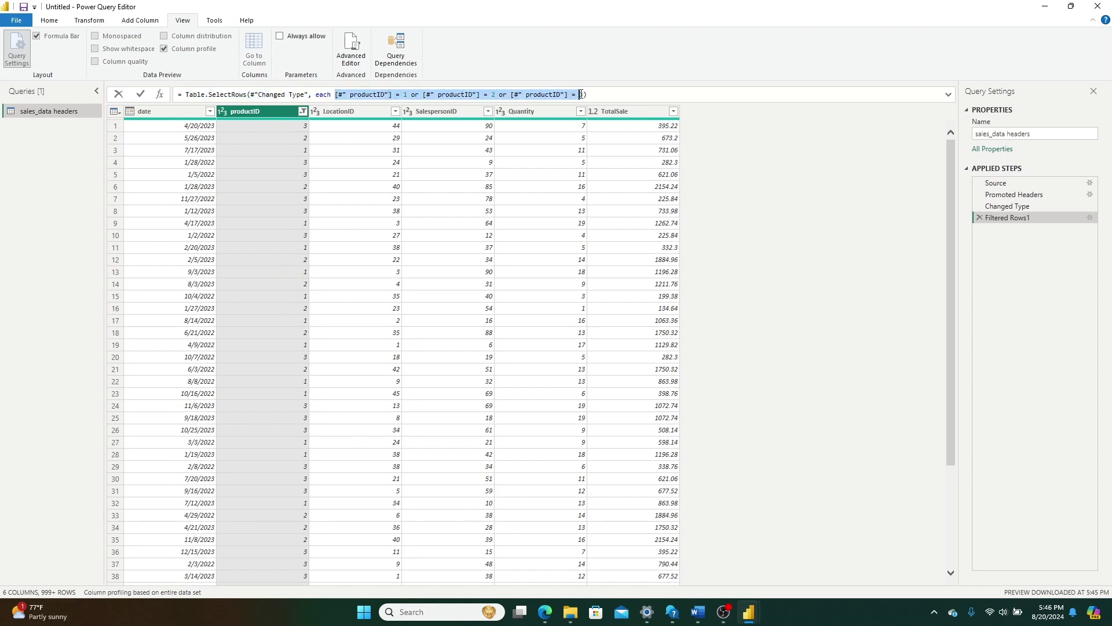
Step: Enclose the productID = 1 or productID = 2 conditions in parentheses and join the third condition with and
{"action": "left_click", "coordinate": [331, 96]}
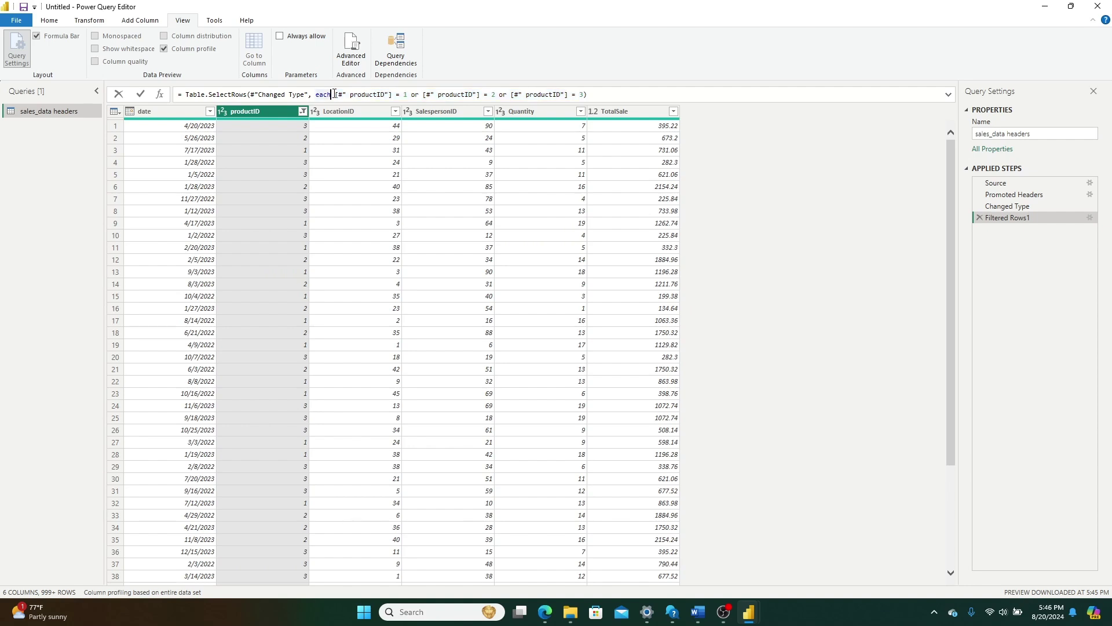
{"action": "type", "text": "("}
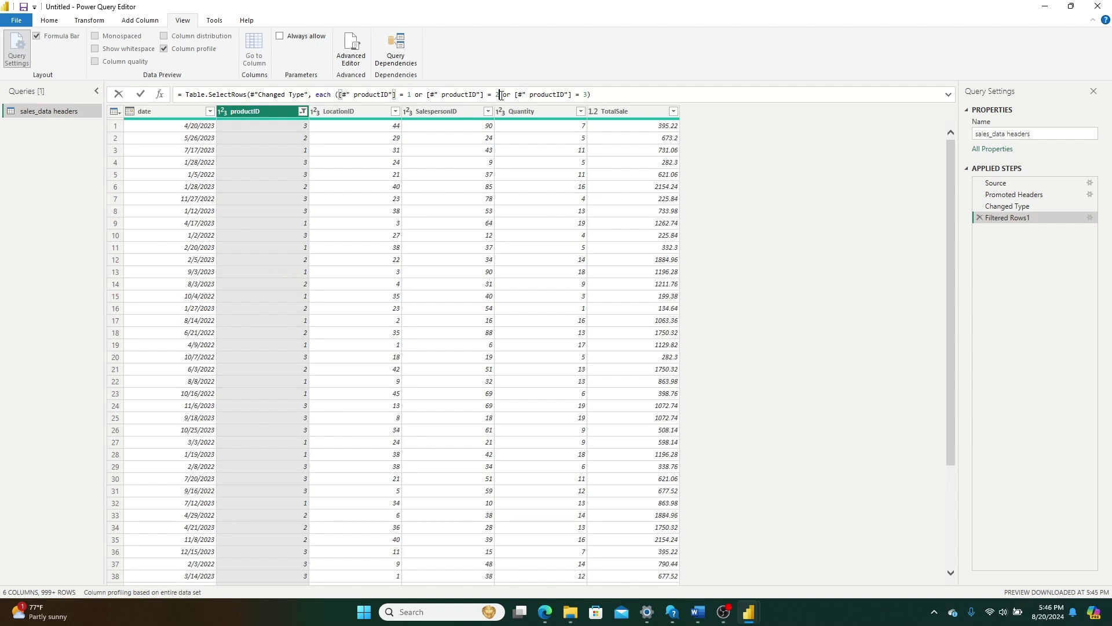
{"action": "type", "text": ")"}
{"action": "key", "text": "Delete"}
{"action": "key", "text": "Delete"}
{"action": "type", "text": "and"}
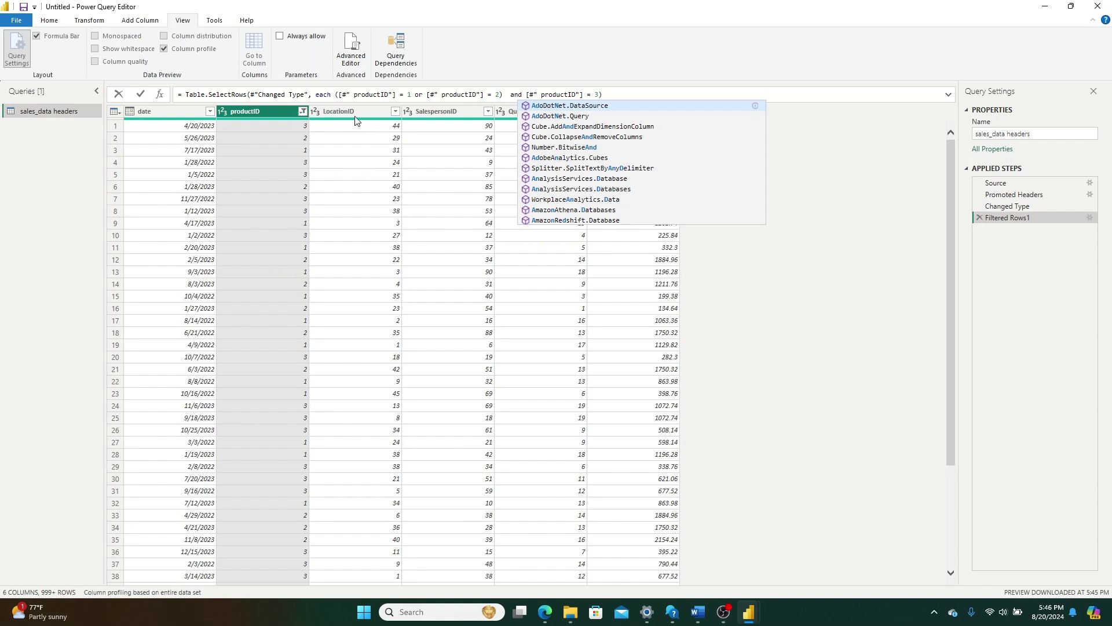
Step: Change the last condition in the formula to LocationID = 44, apply it, and check the filtered LocationID values
{"action": "left_click_drag", "start_coordinate": [577, 94], "coordinate": [538, 94]}
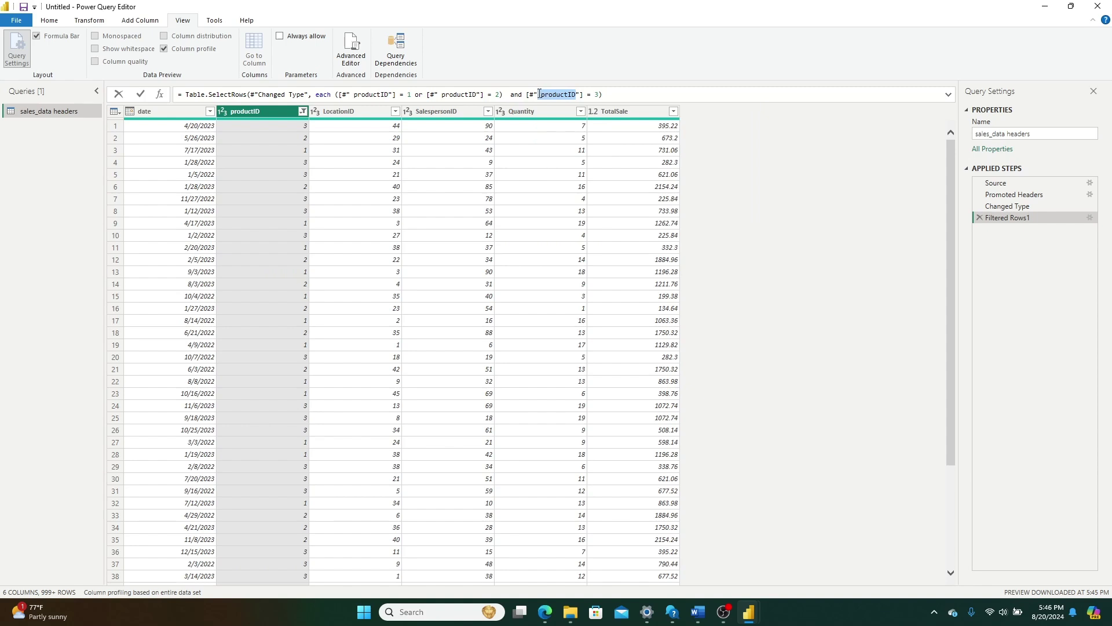
{"action": "type", "text": "Loc"}
{"action": "key", "text": "BackSpace"}
{"action": "key", "text": "BackSpace"}
{"action": "type", "text": "LocationID"}
{"action": "key", "text": "Right"}
{"action": "key", "text": "Right"}
{"action": "key", "text": "Right"}
{"action": "key", "text": "Right"}
{"action": "key", "text": "Right"}
{"action": "key", "text": "Right"}
{"action": "key", "text": "BackSpace"}
{"action": "type", "text": "44"}
{"action": "left_click", "coordinate": [140, 94]}
{"action": "left_click", "coordinate": [387, 128]}
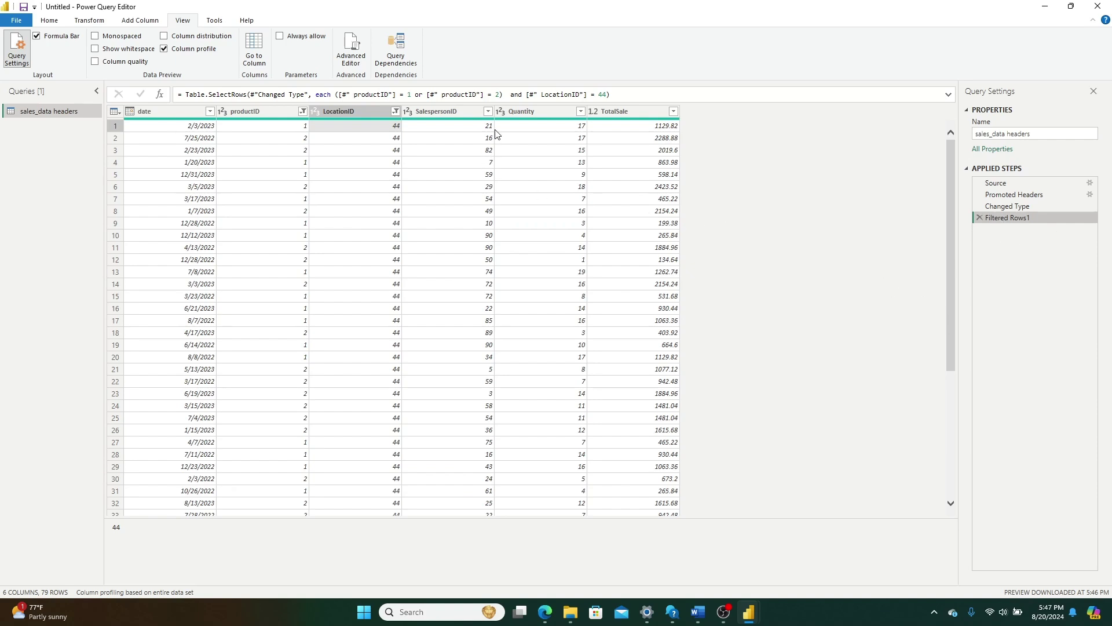
{"action": "left_click", "coordinate": [519, 94]}
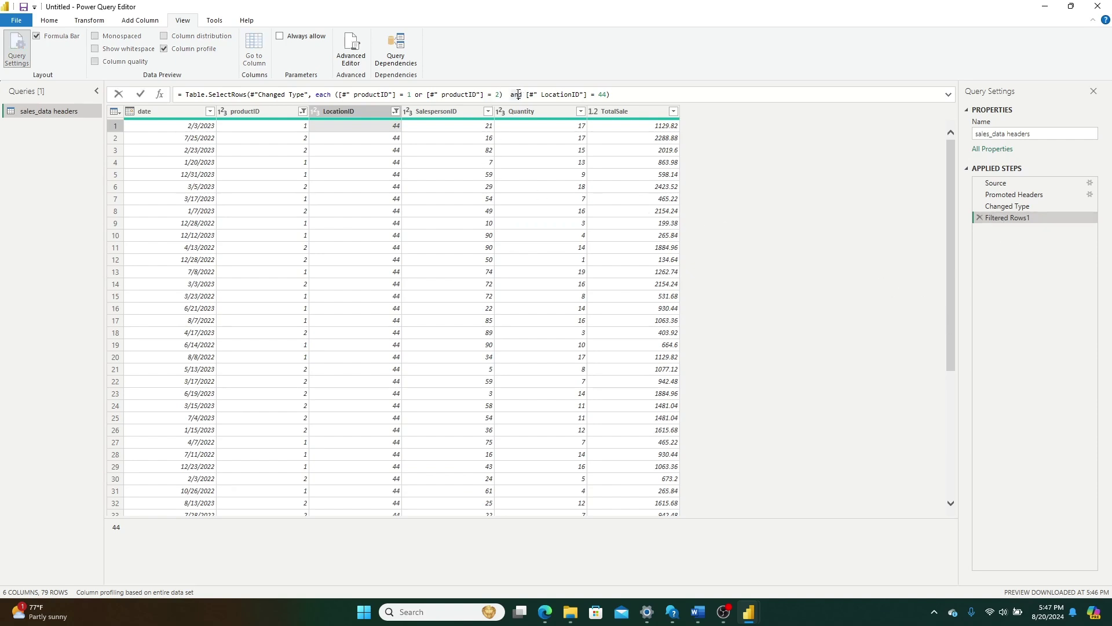